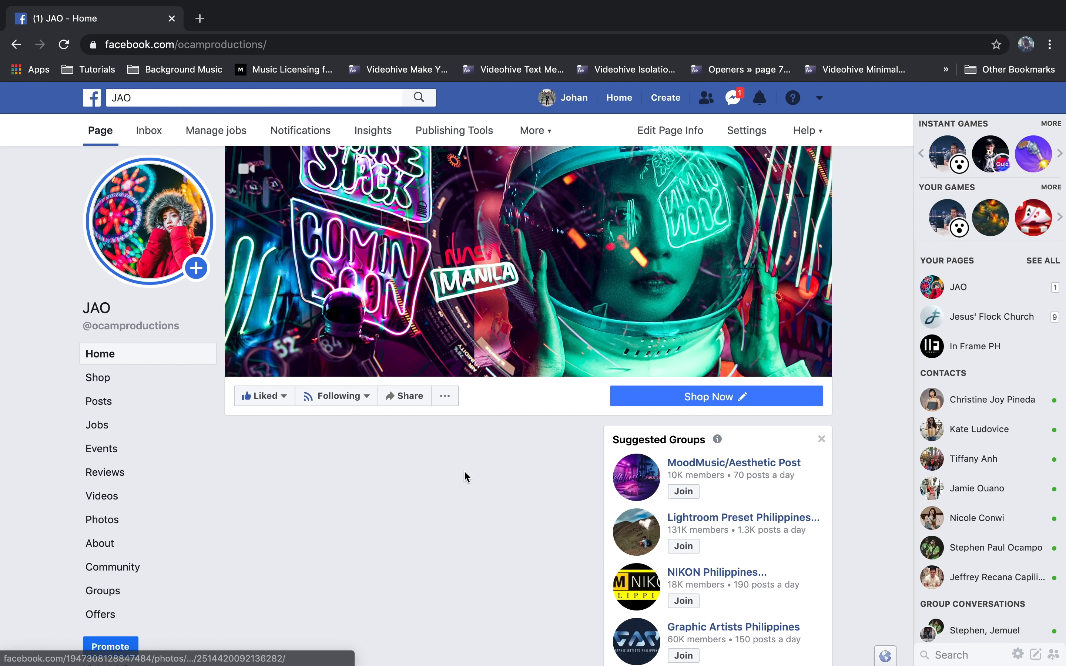
Step: Browse the photographer's Facebook page, including its shop section, pinned album and recent posts
scroll(464, 470, down, 1)
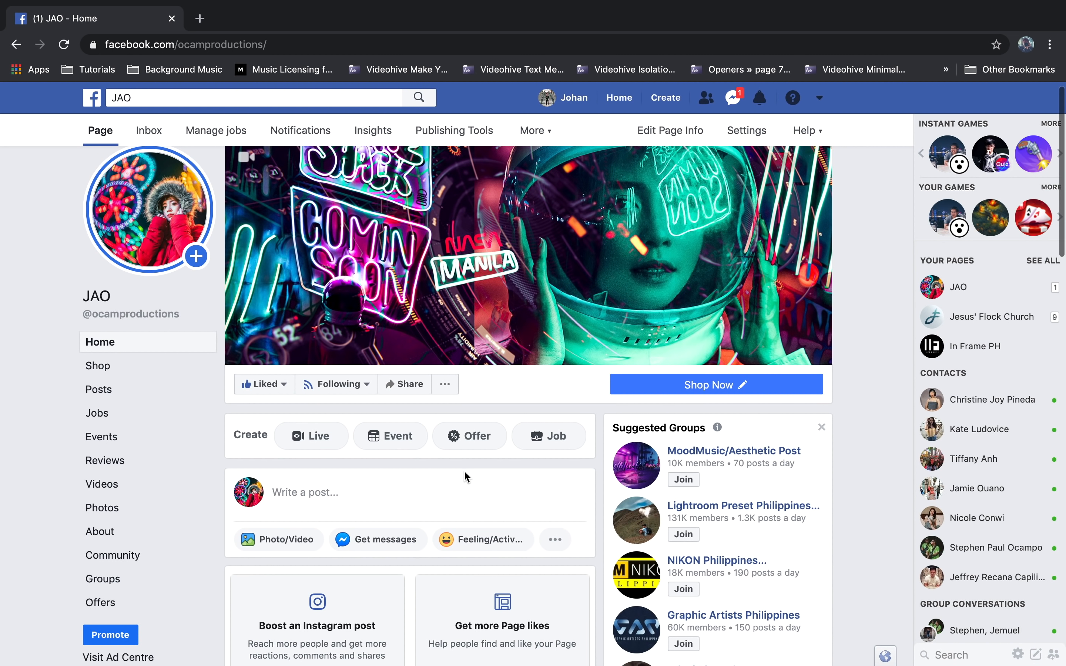
scroll(464, 471, down, 12)
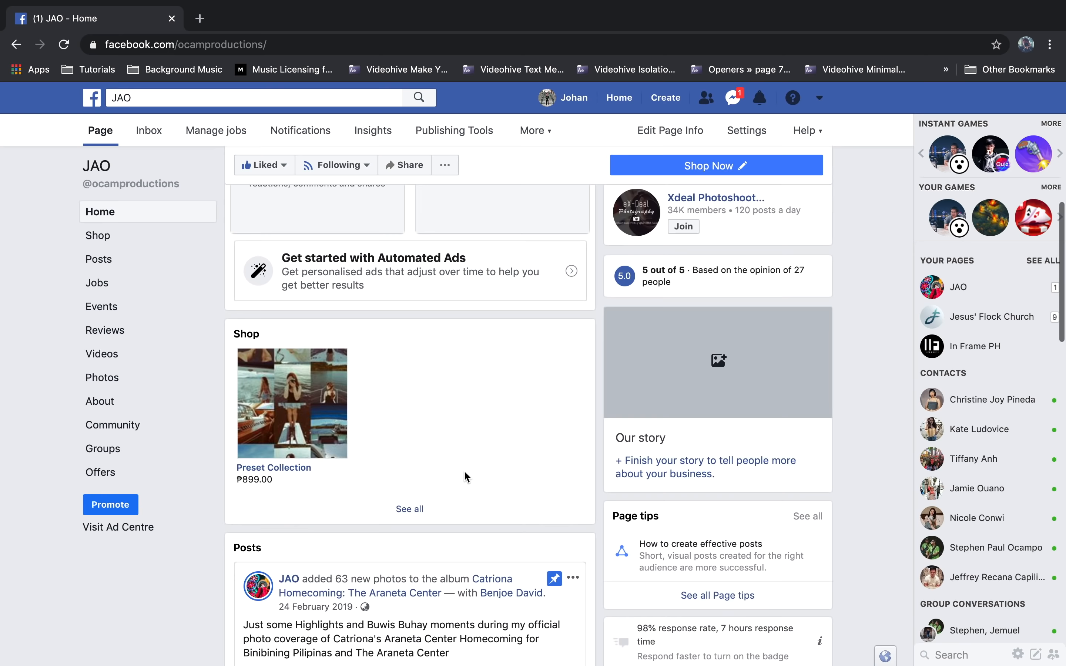
scroll(463, 469, down, 10)
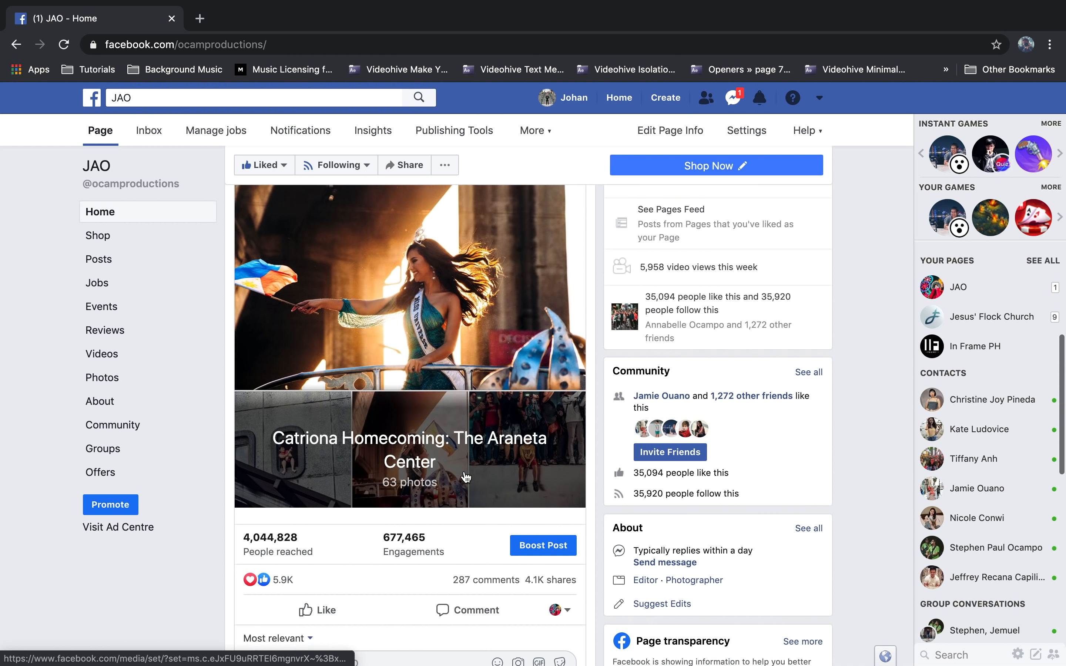
scroll(602, 496, down, 15)
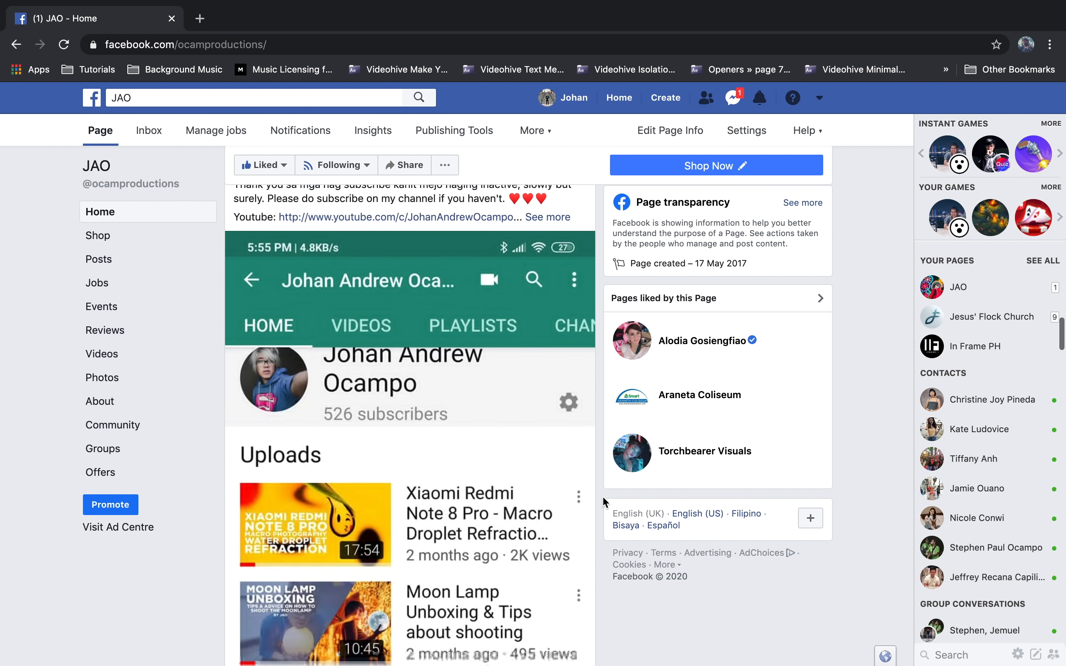
scroll(602, 495, up, 10)
scroll(602, 496, down, 8)
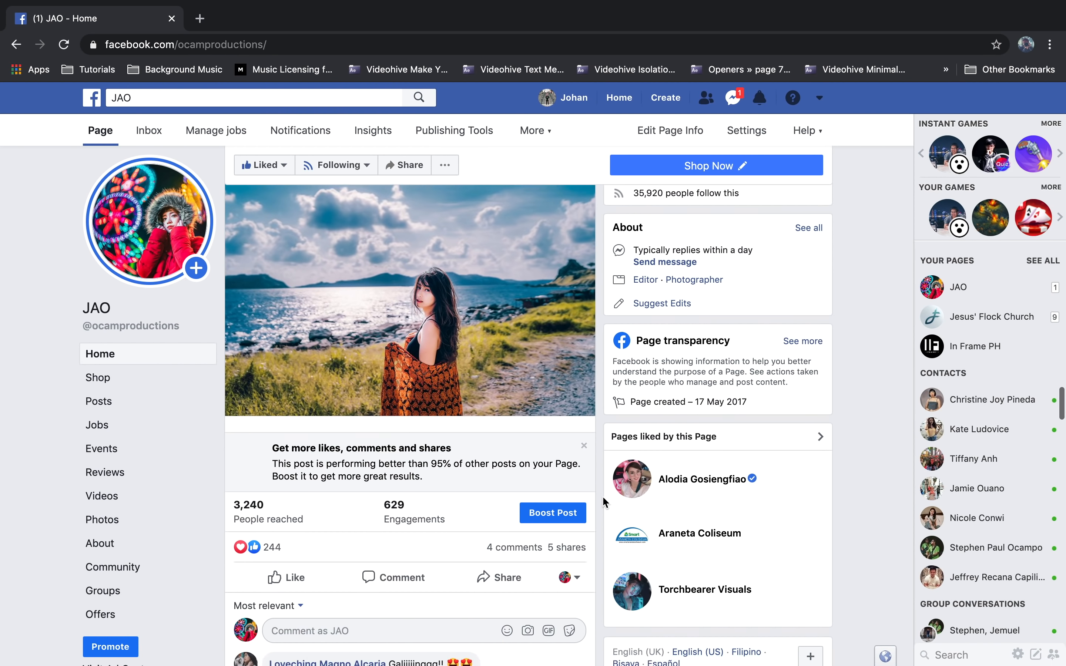
scroll(602, 495, down, 15)
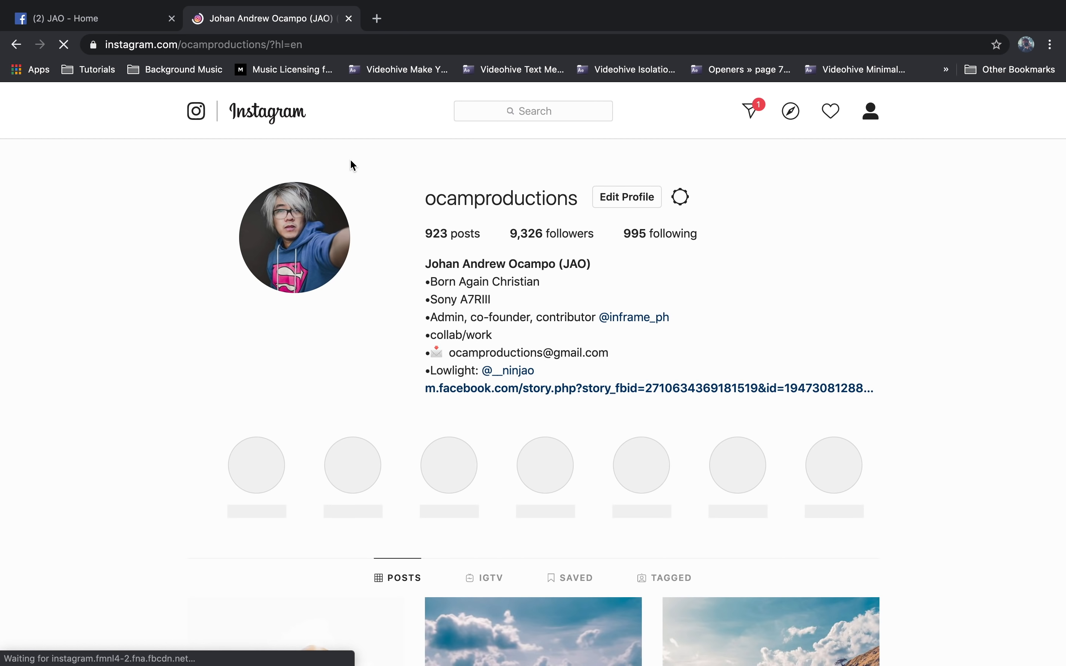
Step: Switch to the photographer's Instagram profile and look through its bio, story highlights and posted photos
scroll(350, 160, down, 3)
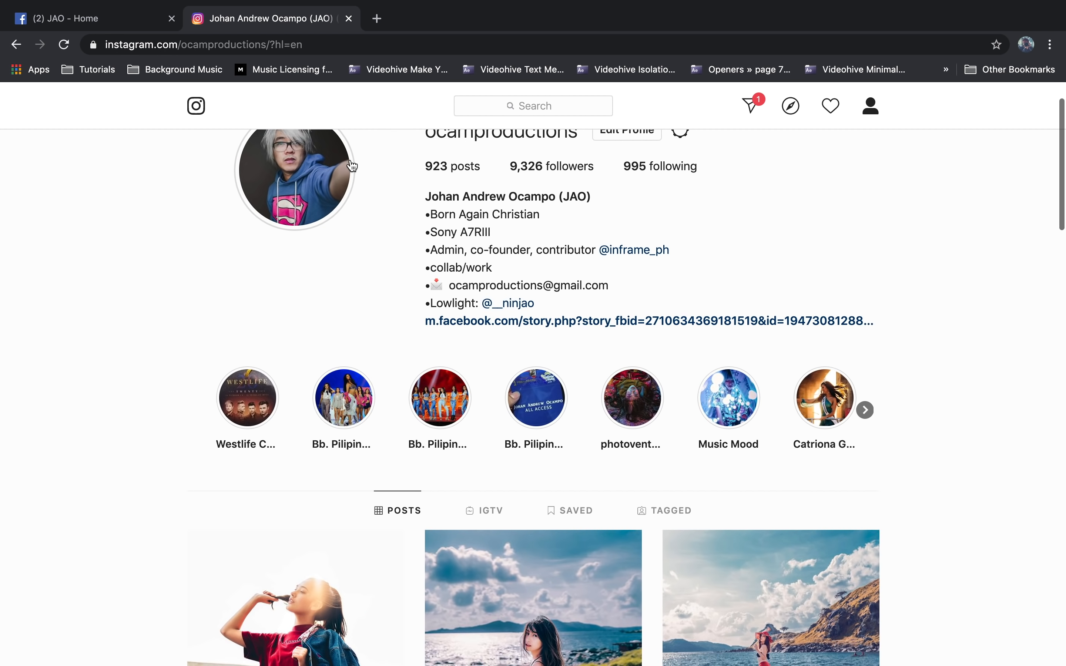
scroll(352, 166, down, 5)
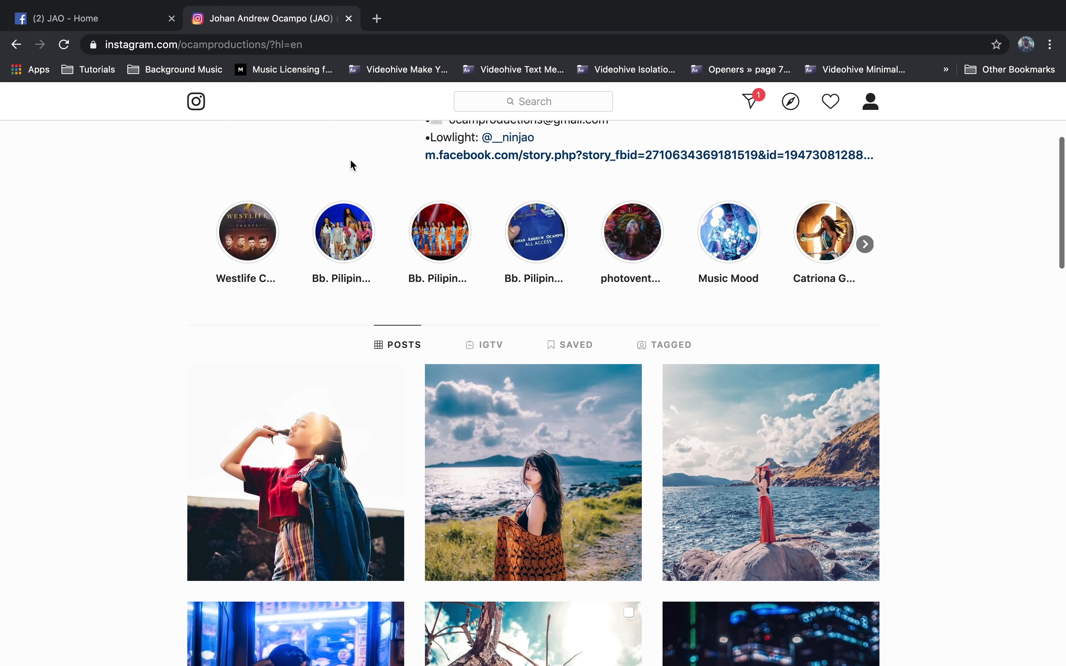
scroll(135, 400, down, 15)
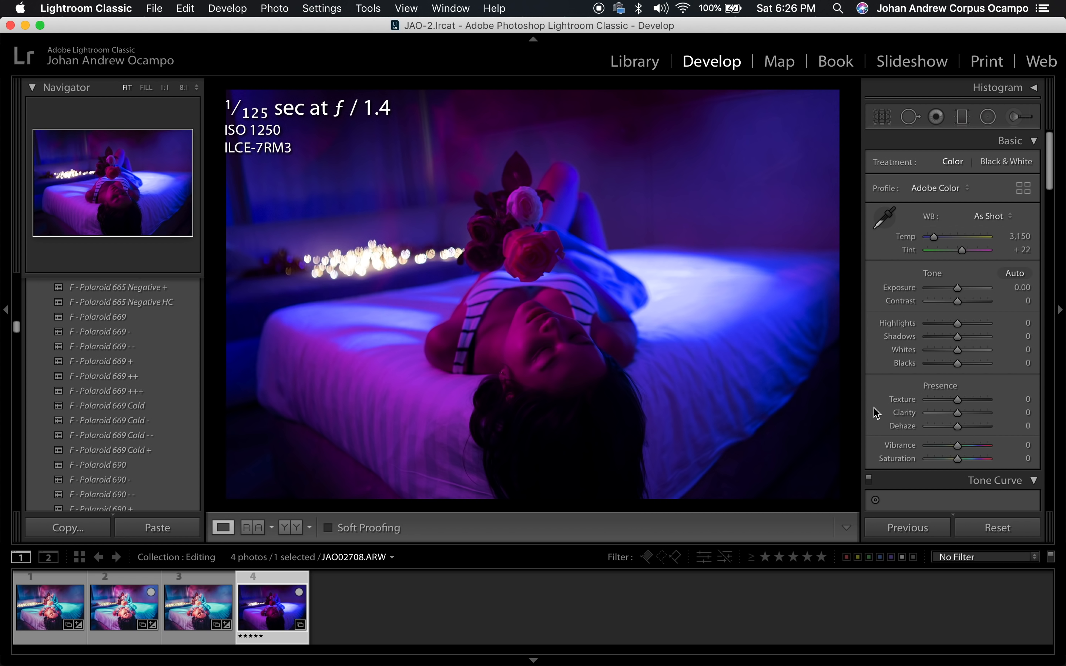
Step: Switch to Lightroom Classic and check the release information of the installed version
scroll(919, 416, down, 20)
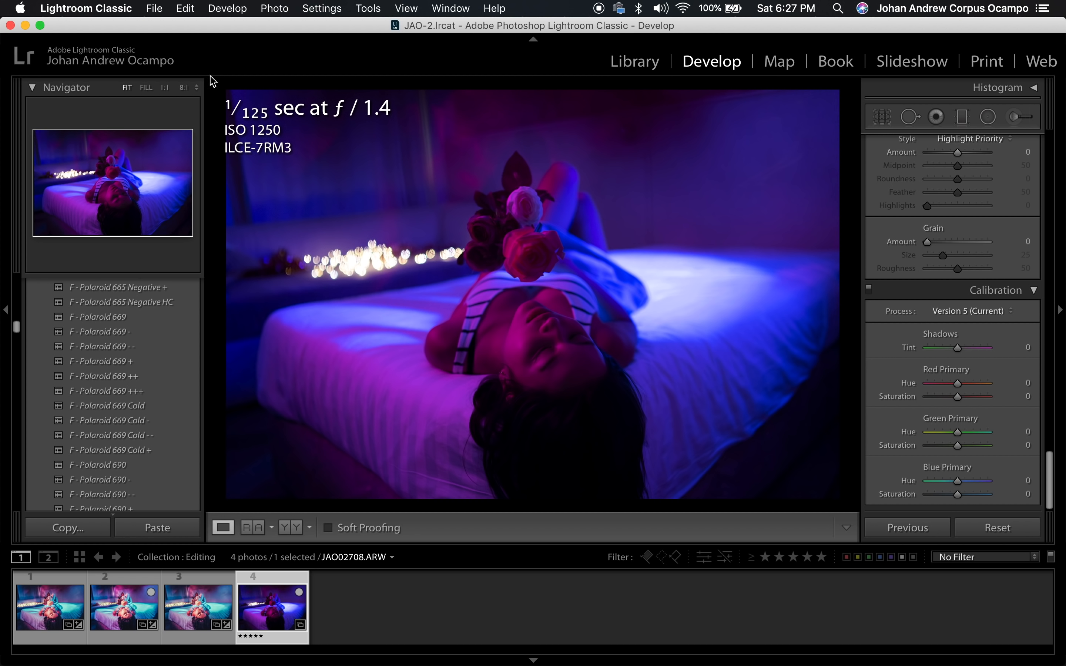
click(20, 7)
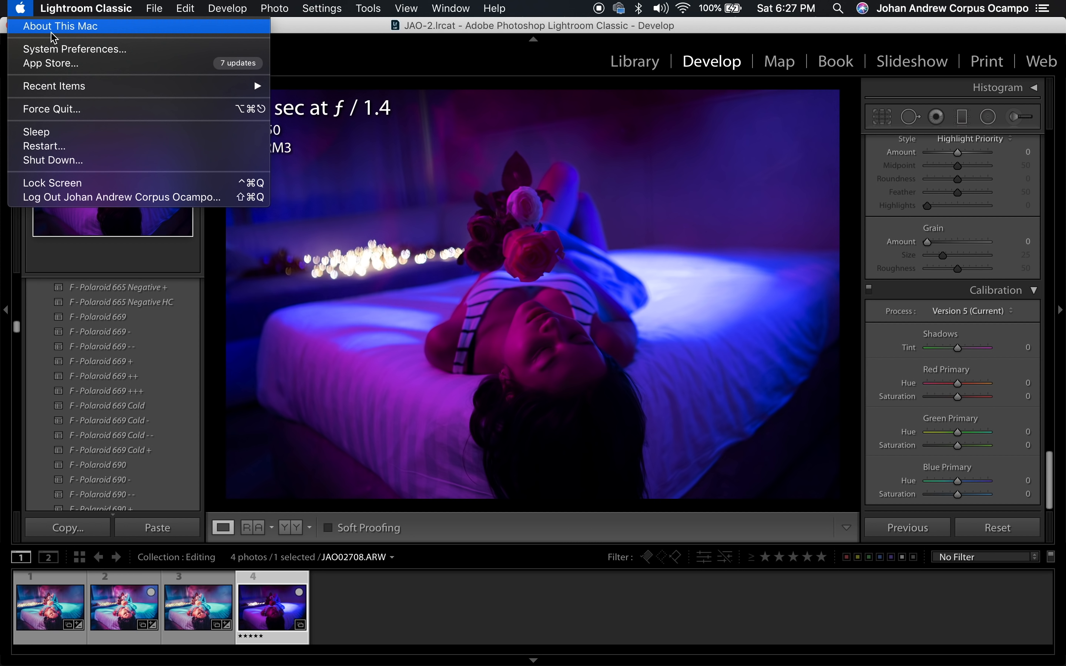
click(81, 28)
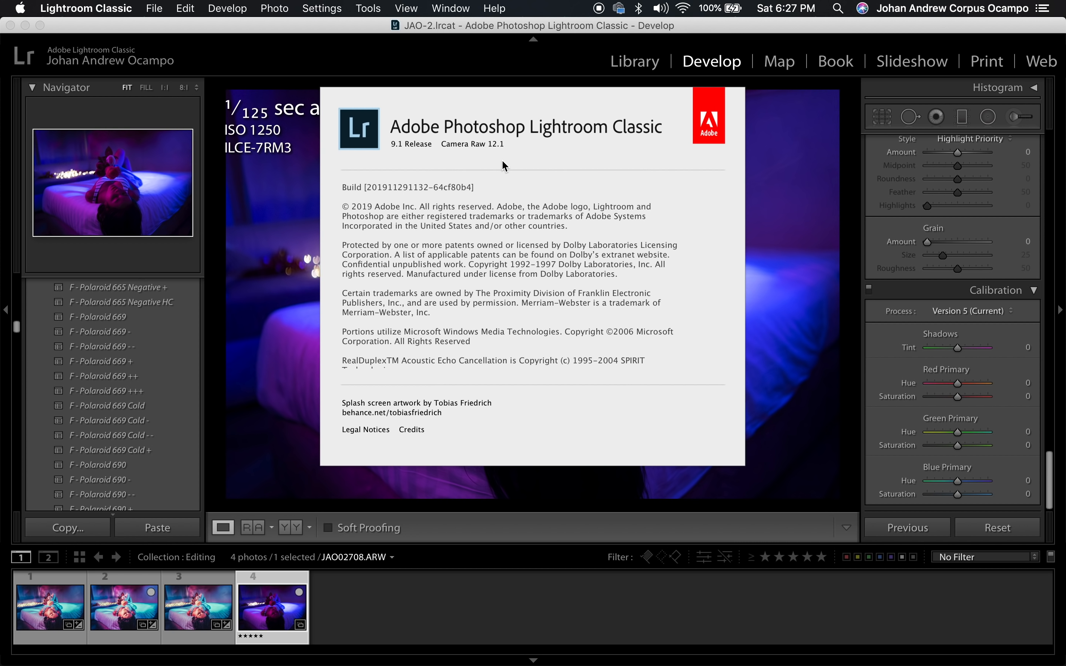
click(795, 536)
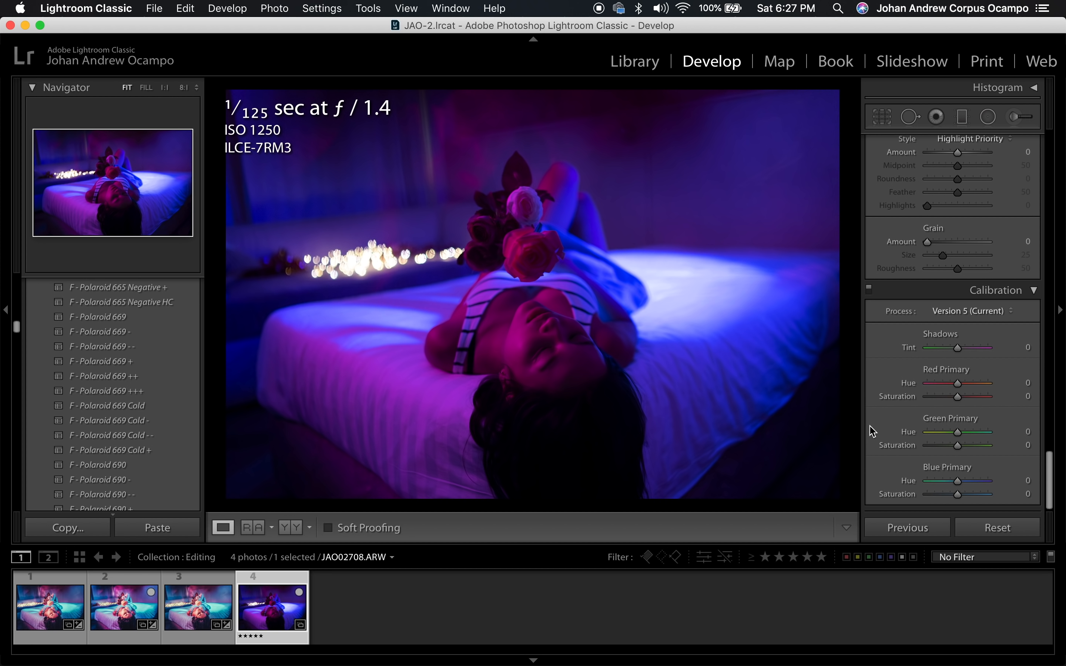
Step: Set the Red Primary calibration to a hue of +5 and a saturation of -90 for the bedroom portrait
drag(959, 399, 933, 398)
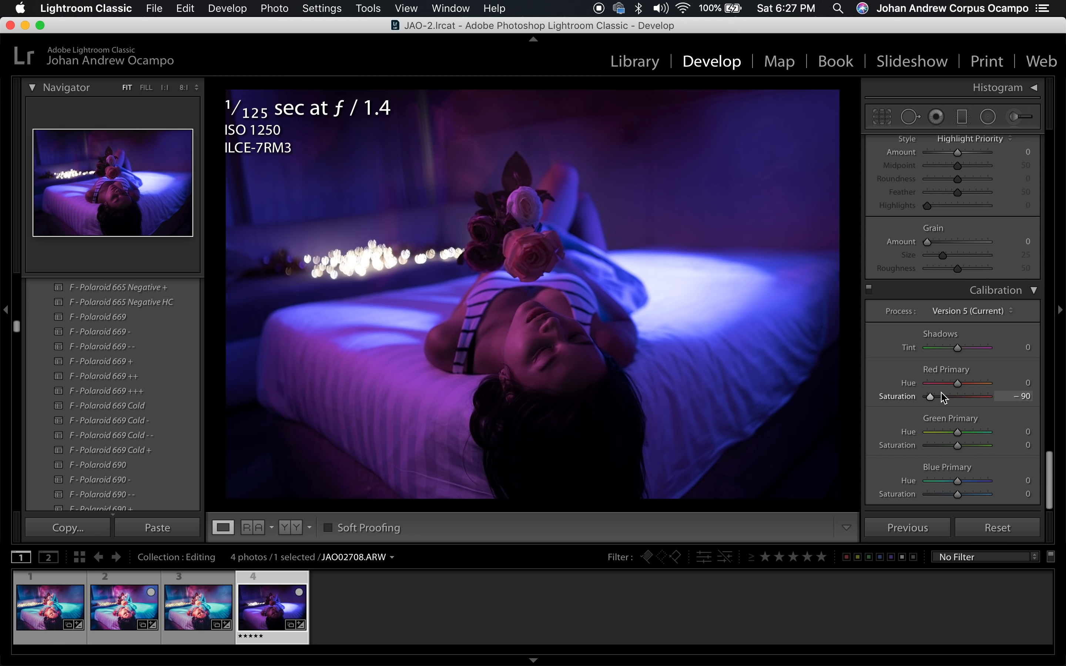
drag(956, 386, 956, 386)
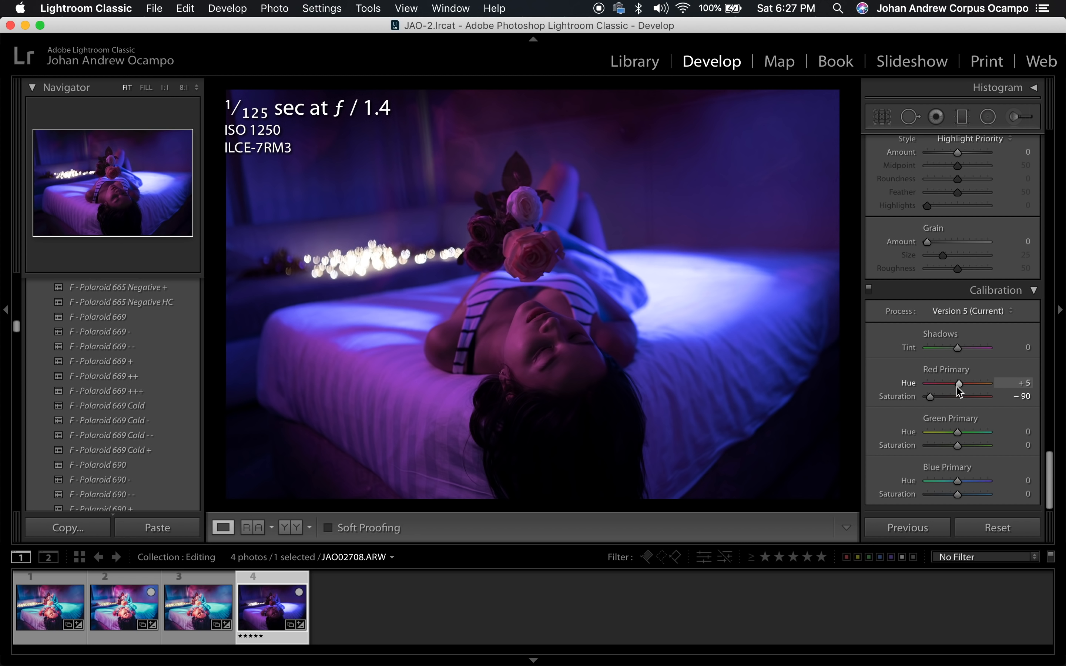
click(958, 402)
drag(957, 398, 959, 399)
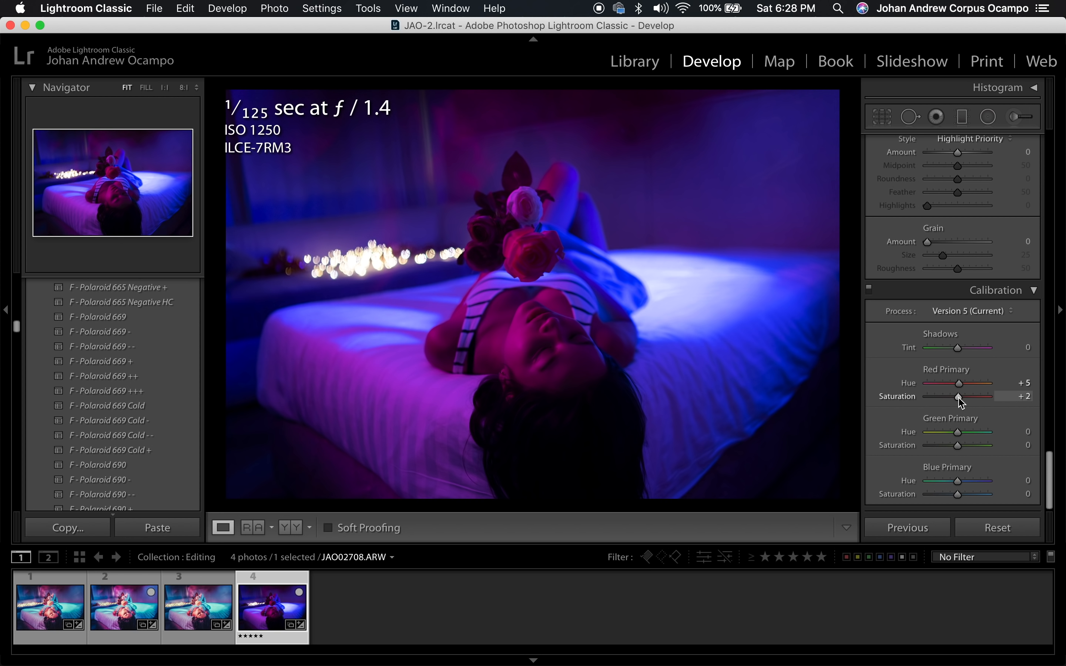
drag(961, 402, 931, 399)
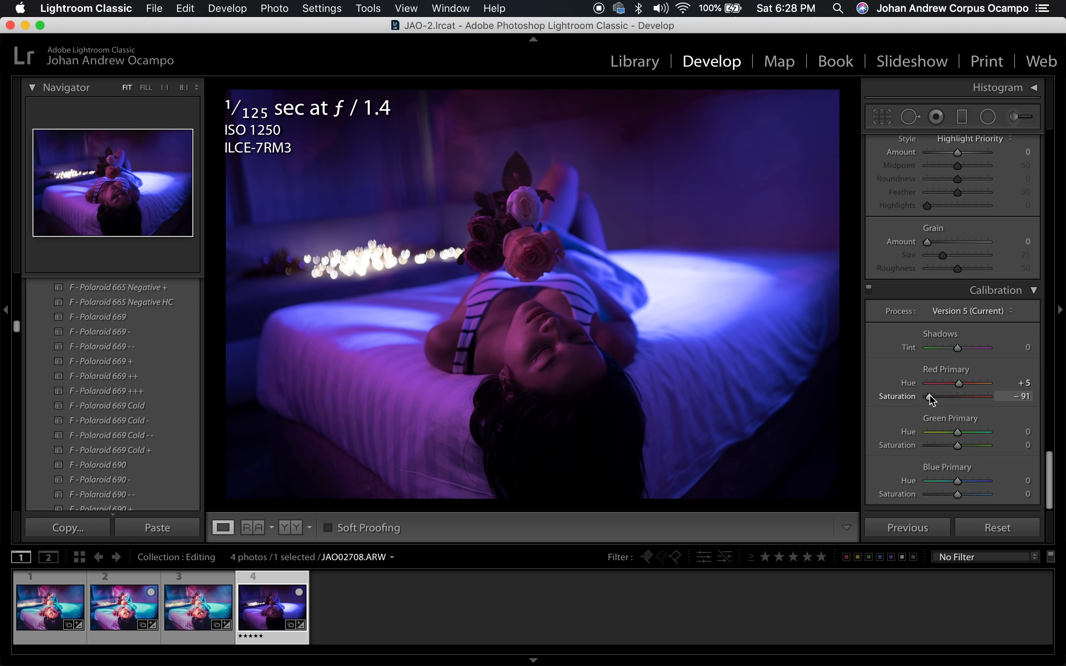
drag(930, 397, 931, 398)
click(1028, 395)
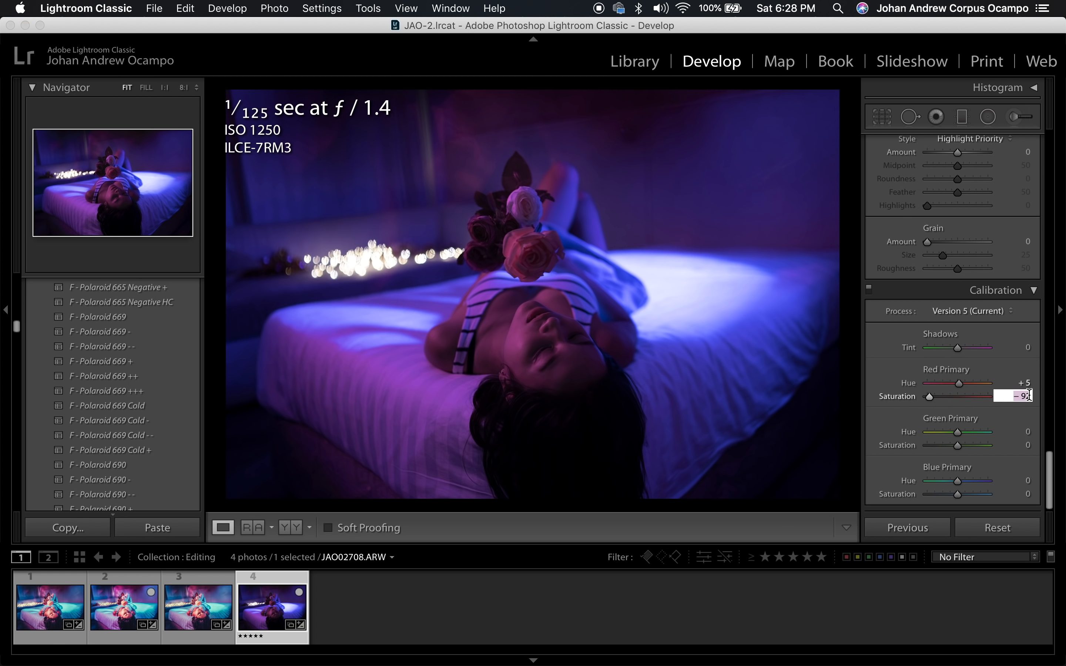
text(-)
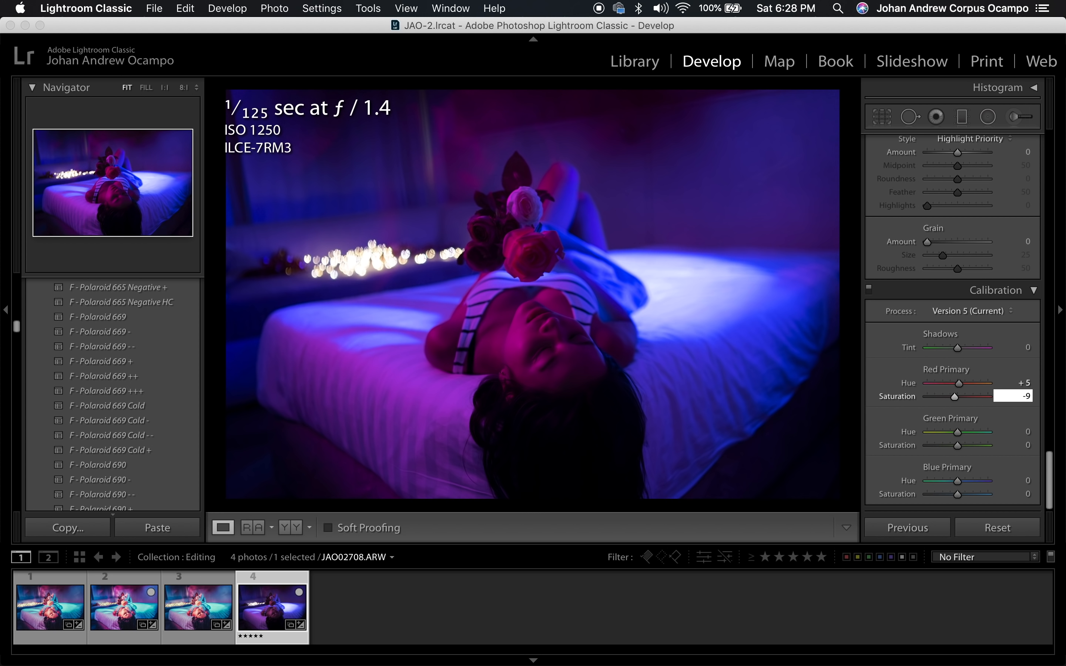
text(0)
key(Return)
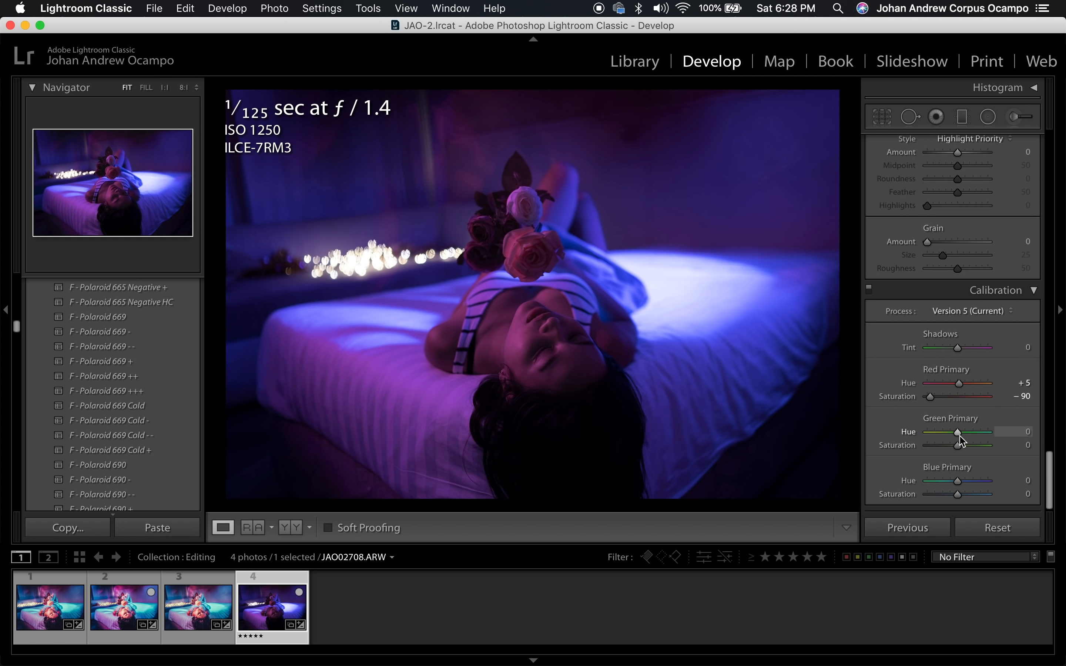
Step: Set the Green Primary calibration to hue -18 and saturation +28, and the Blue Primary hue to -74
mouse_move(959, 436)
mouse_down()
mouse_move(949, 436)
mouse_move(967, 445)
mouse_up()
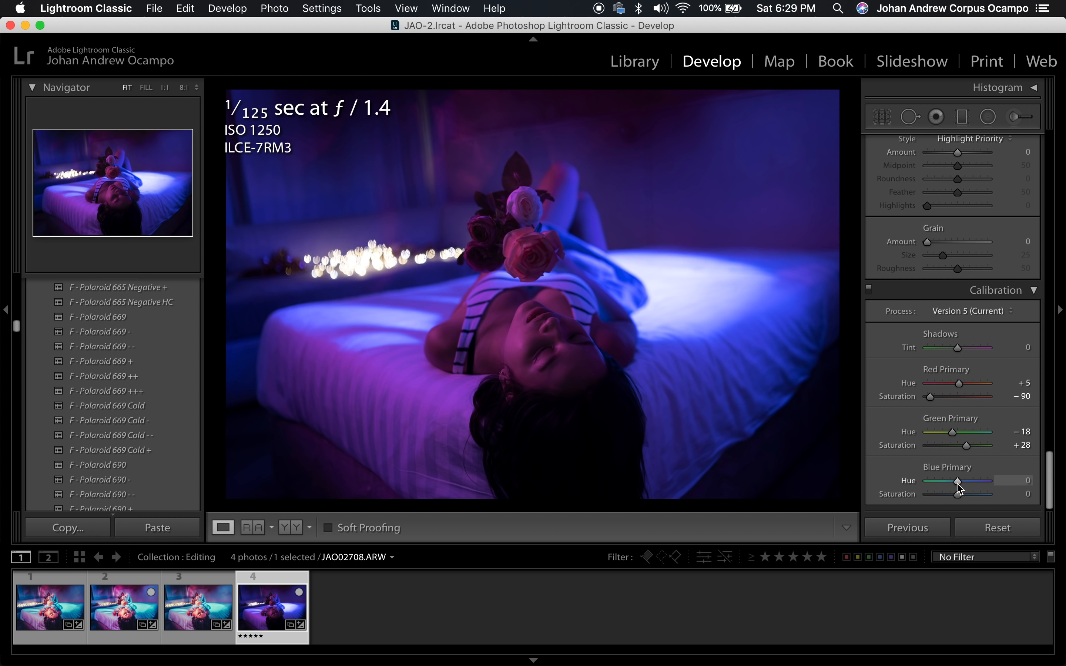
drag(957, 483, 934, 482)
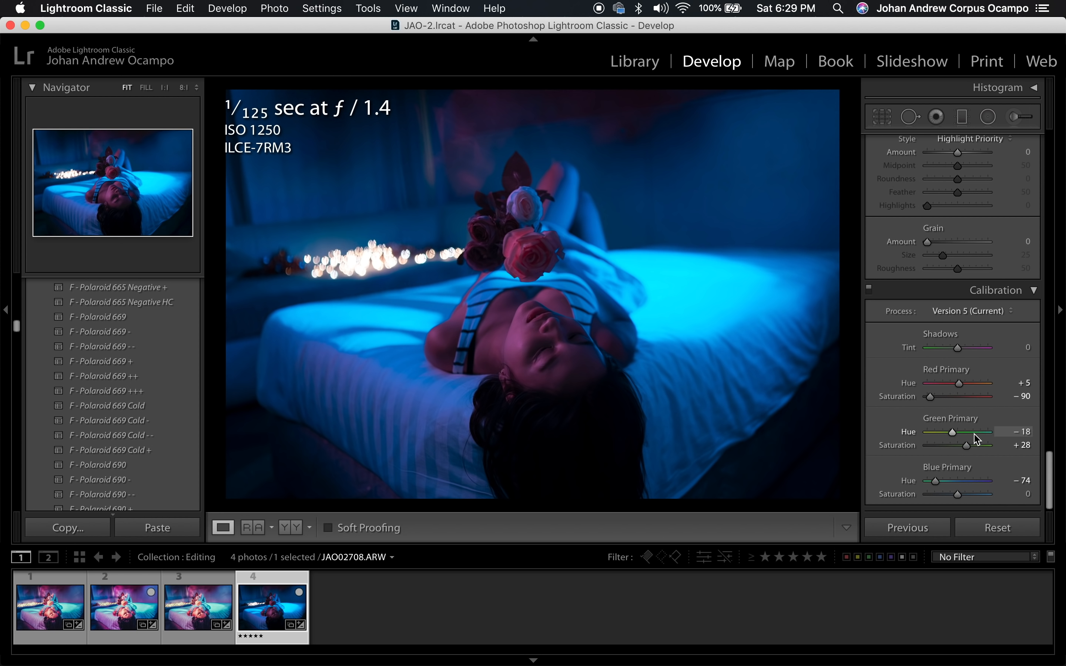
Step: Warm the photo's white balance by setting the colour temperature to 4,680
scroll(973, 435, up, 20)
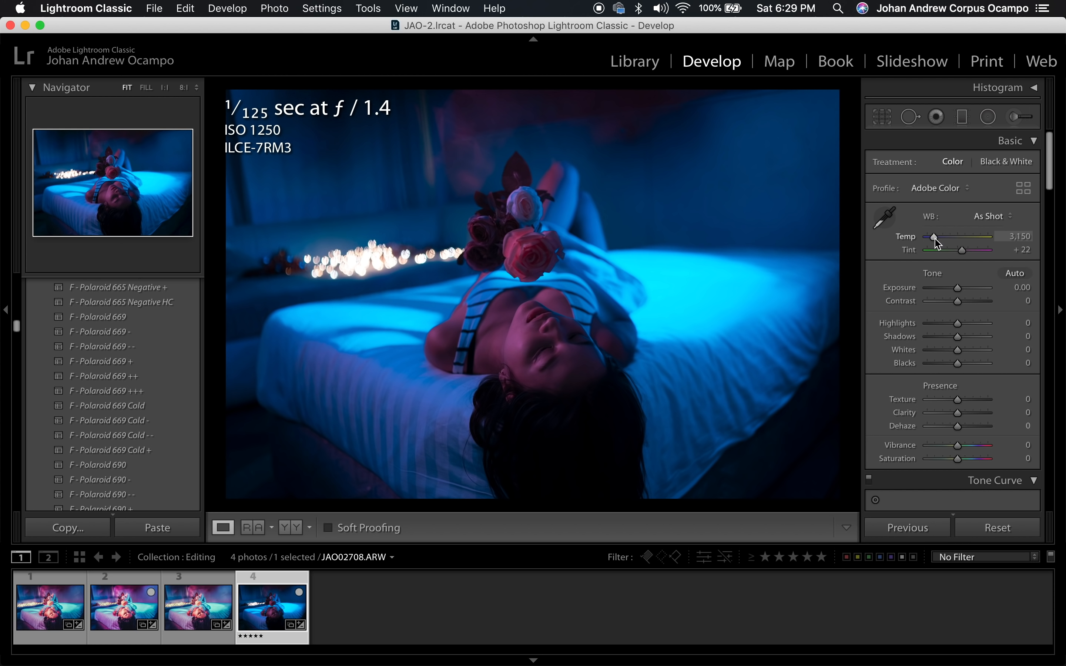
drag(937, 243, 944, 244)
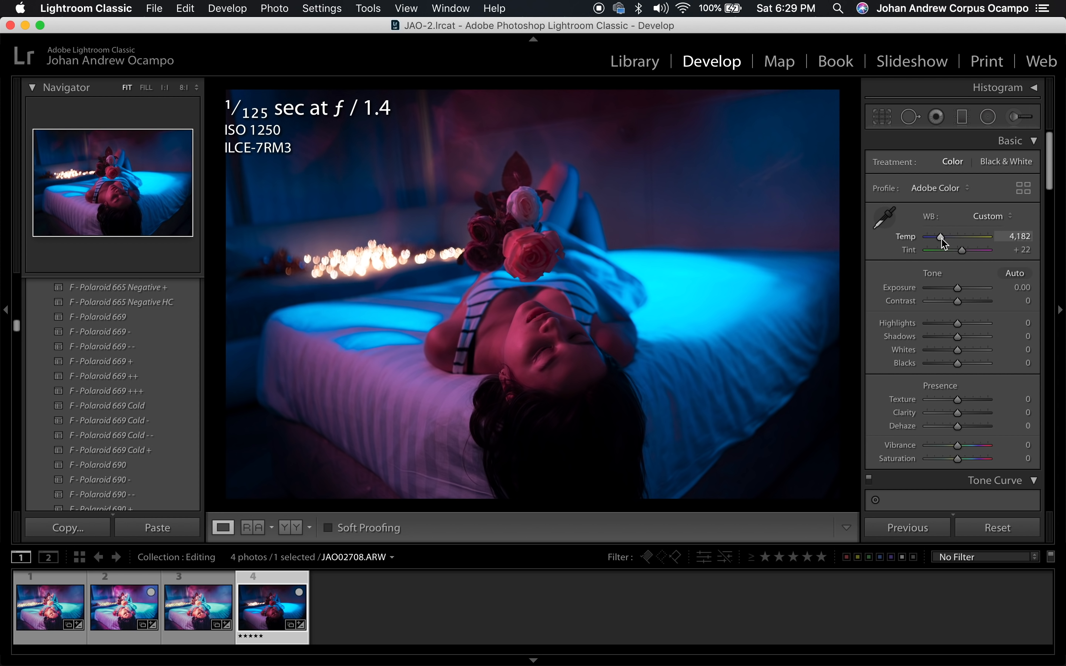
click(1013, 237)
text(4)
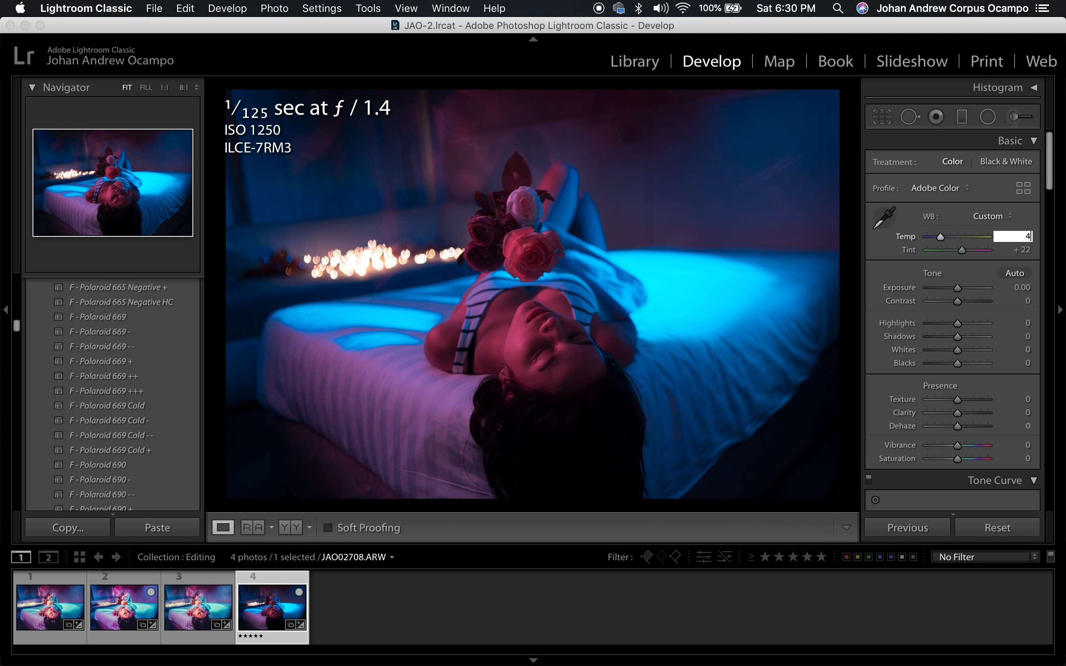
text(,680)
key(Return)
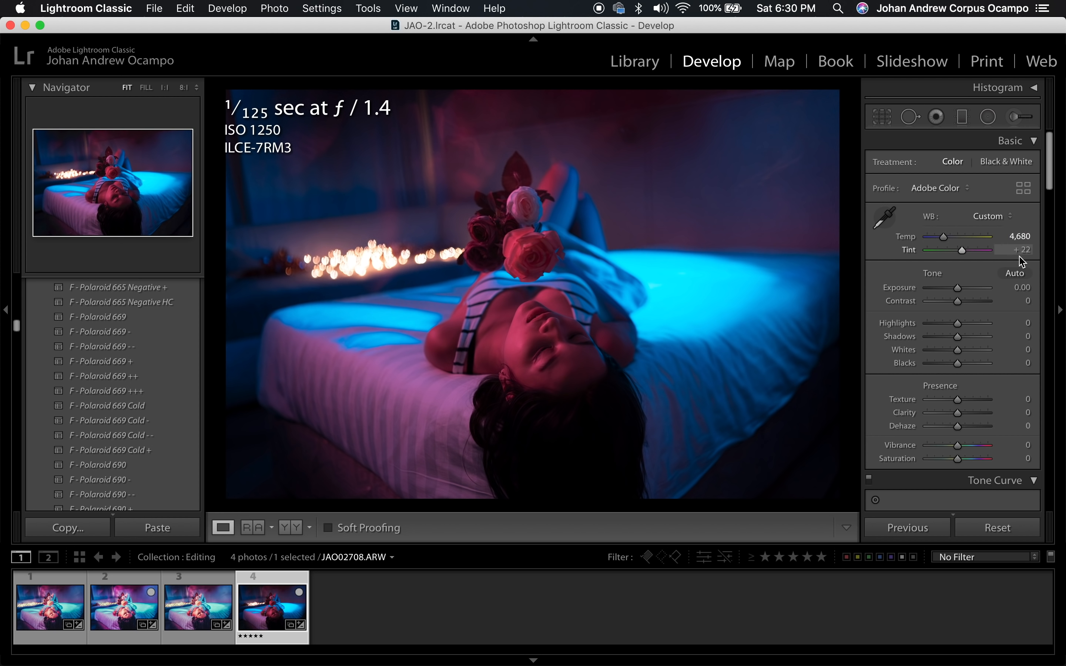
Step: Set the white balance tint of the photo to +30
click(1022, 250)
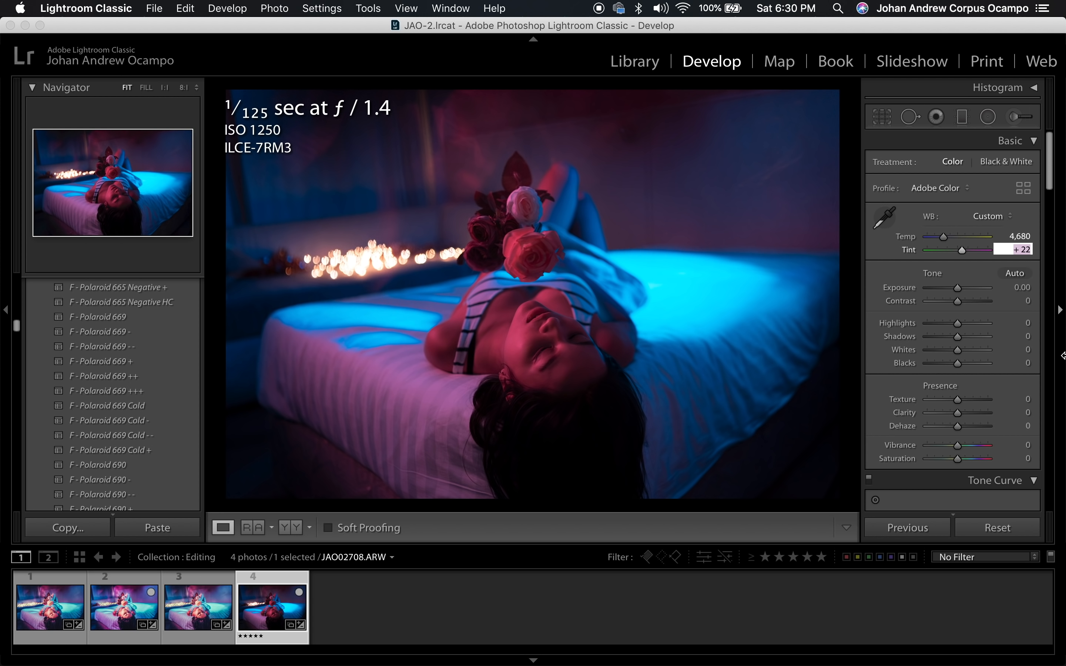
text(2)
key(BackSpace)
text(30)
key(Return)
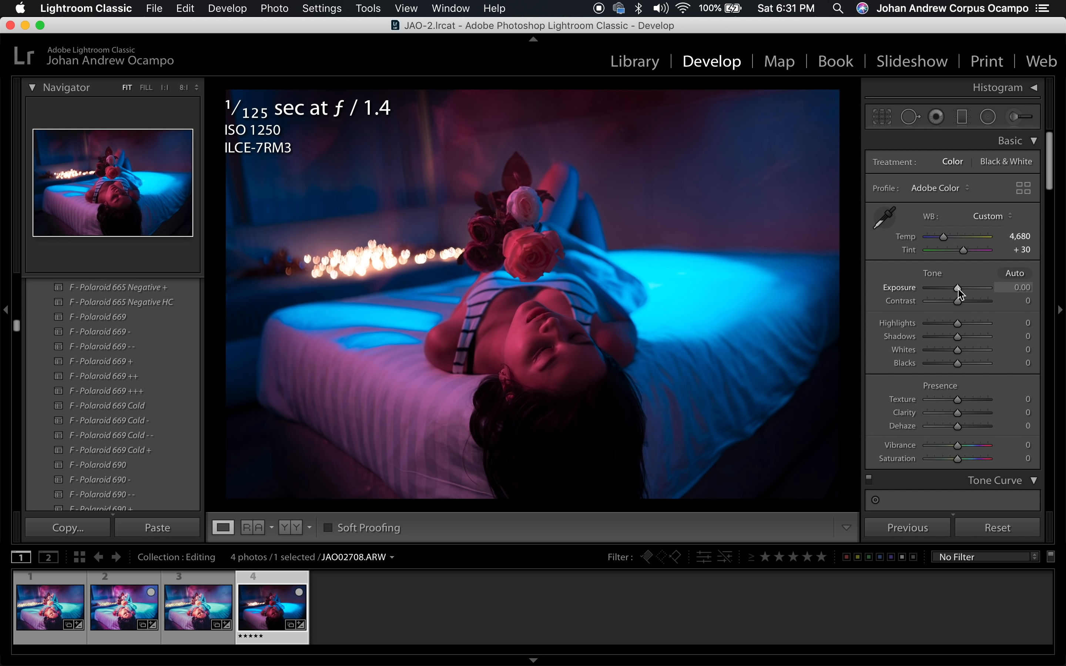
Step: Brighten the photo by setting the exposure to +1.00
drag(959, 291, 963, 290)
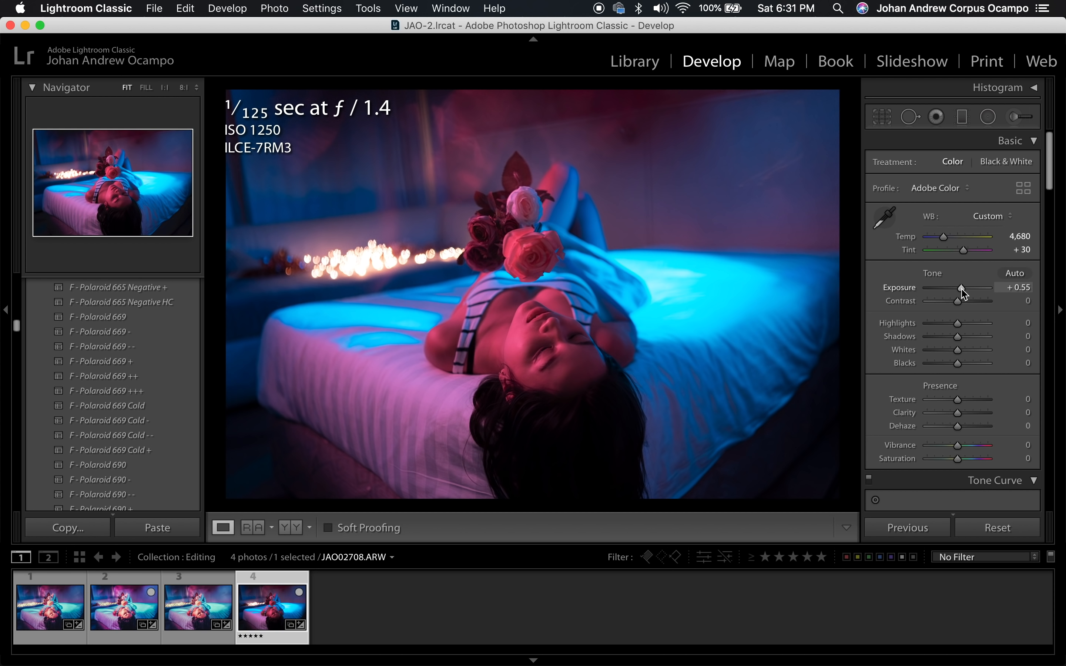
click(1018, 287)
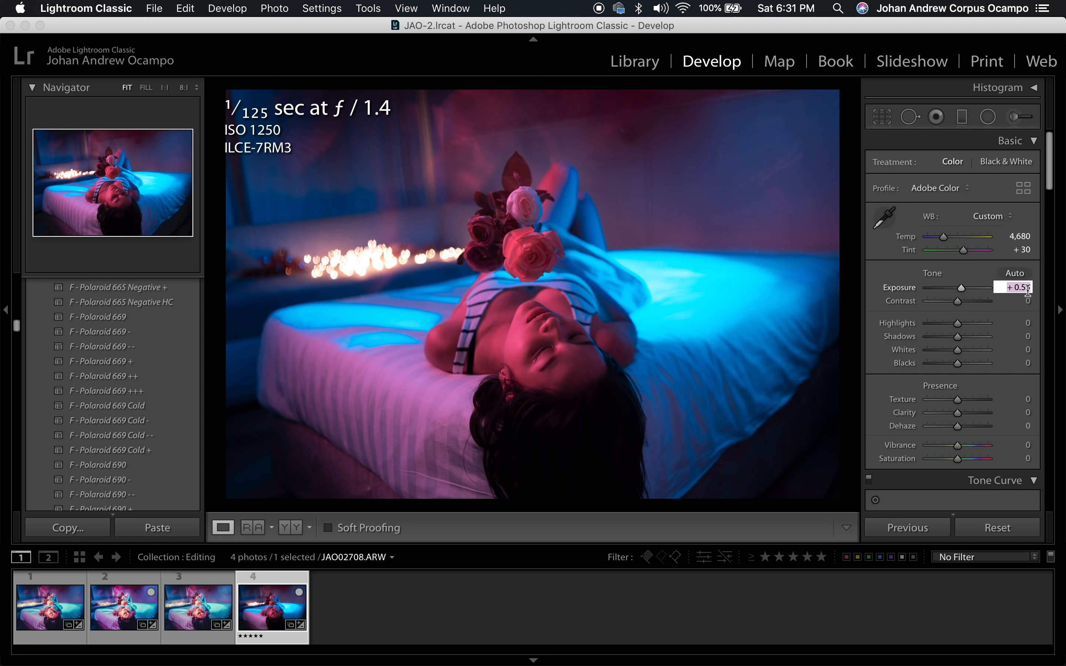
text(1)
key(Return)
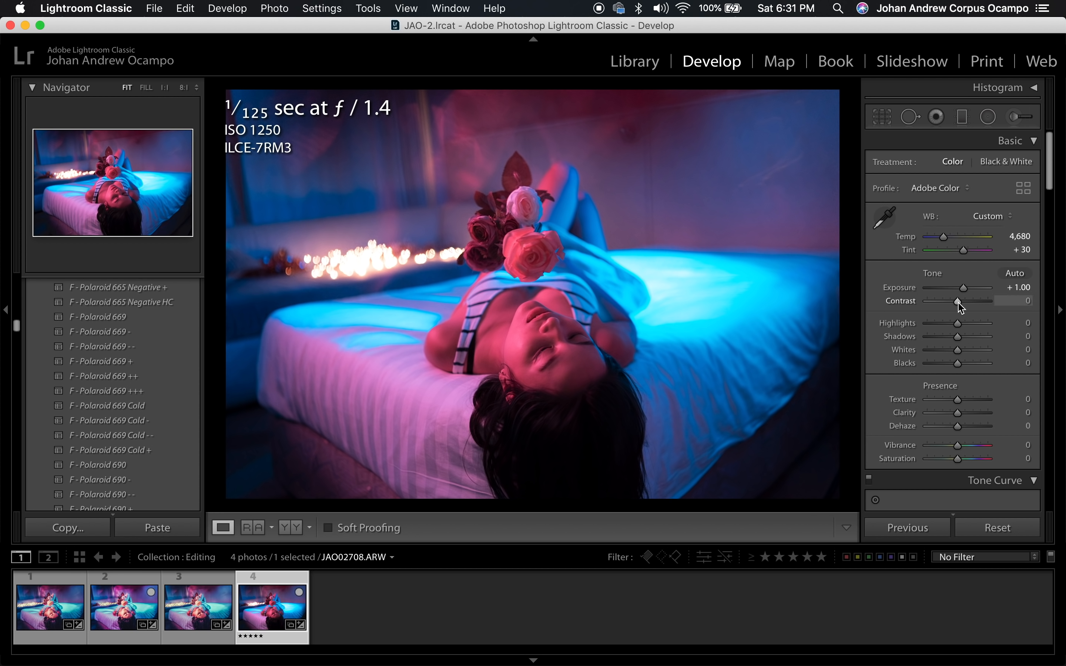
Step: Reduce the photo's contrast to -26 in the basic tone adjustments
drag(958, 303, 952, 303)
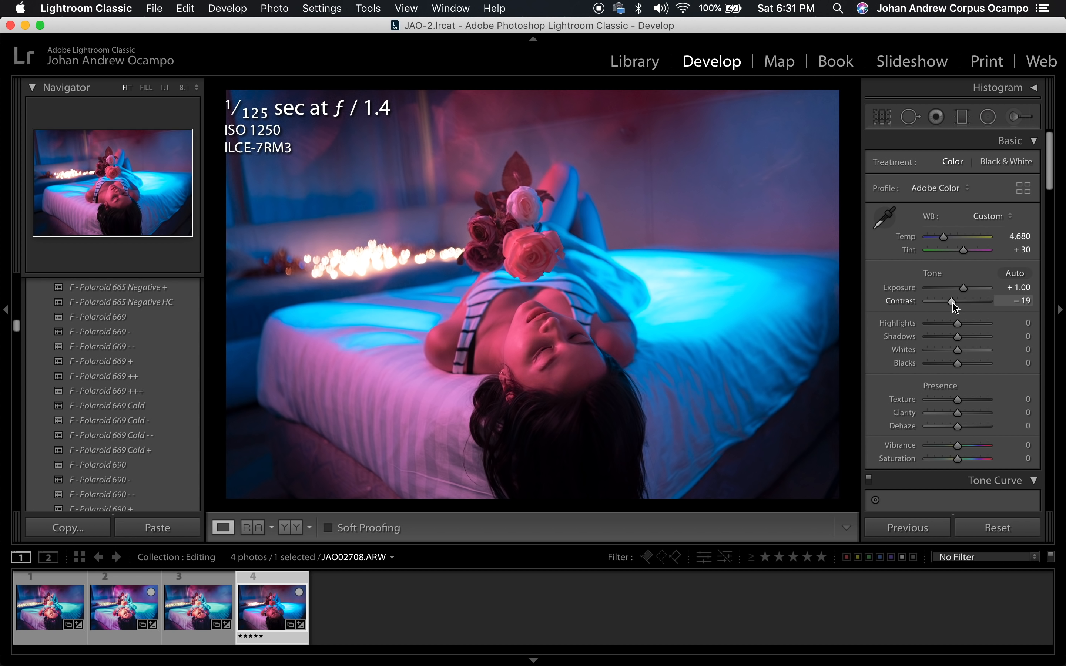
mouse_move(952, 302)
mouse_down()
mouse_move(978, 307)
mouse_move(950, 308)
mouse_up()
click(1022, 301)
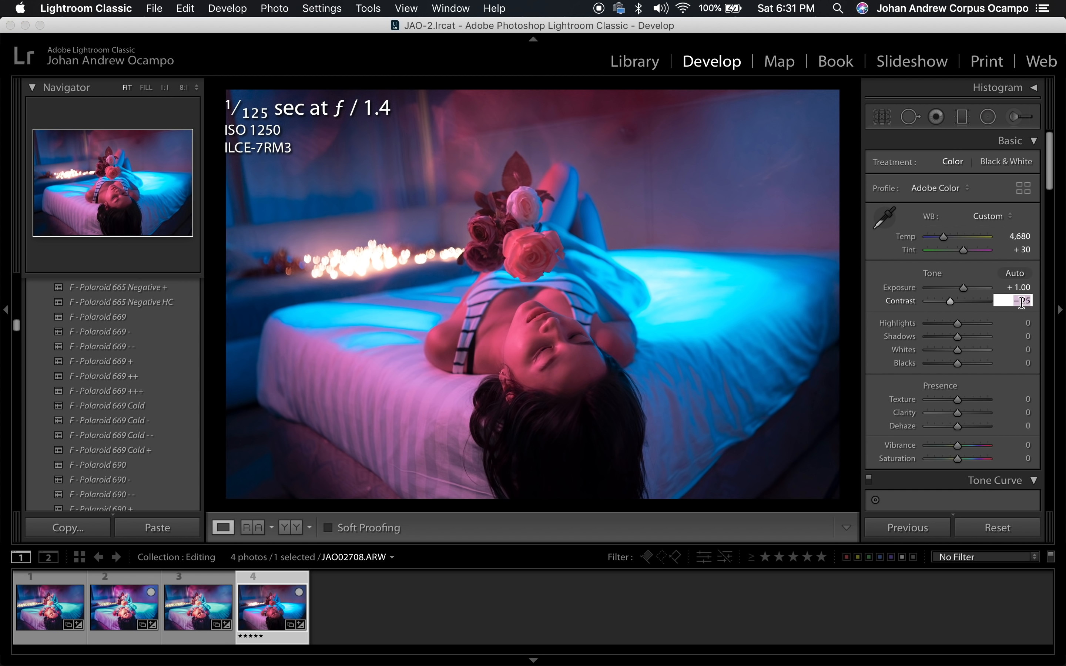
text(-26)
key(Return)
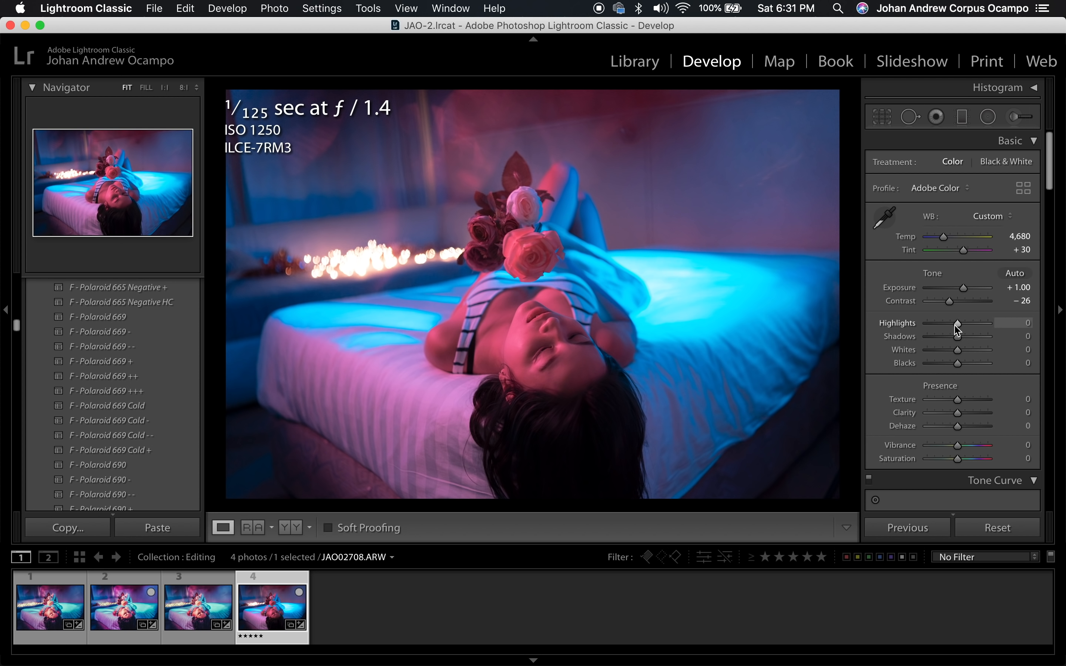
Step: Lower the photo's highlights to -43
drag(956, 327, 944, 326)
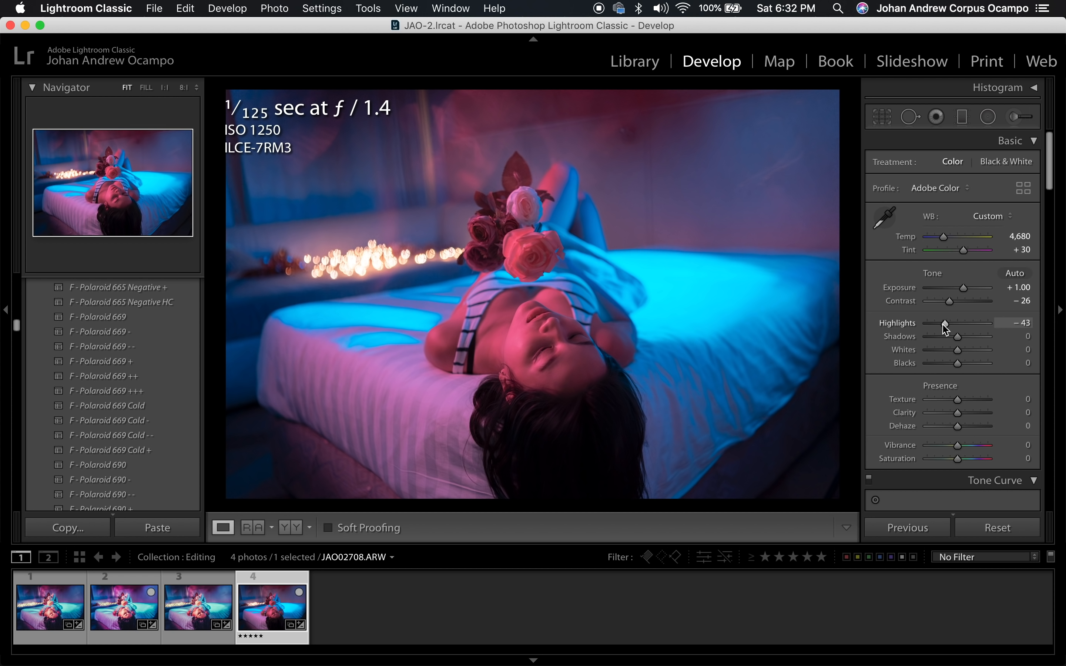
Step: Try different highlight strengths on the photo and set the highlights to -80
drag(944, 326, 954, 325)
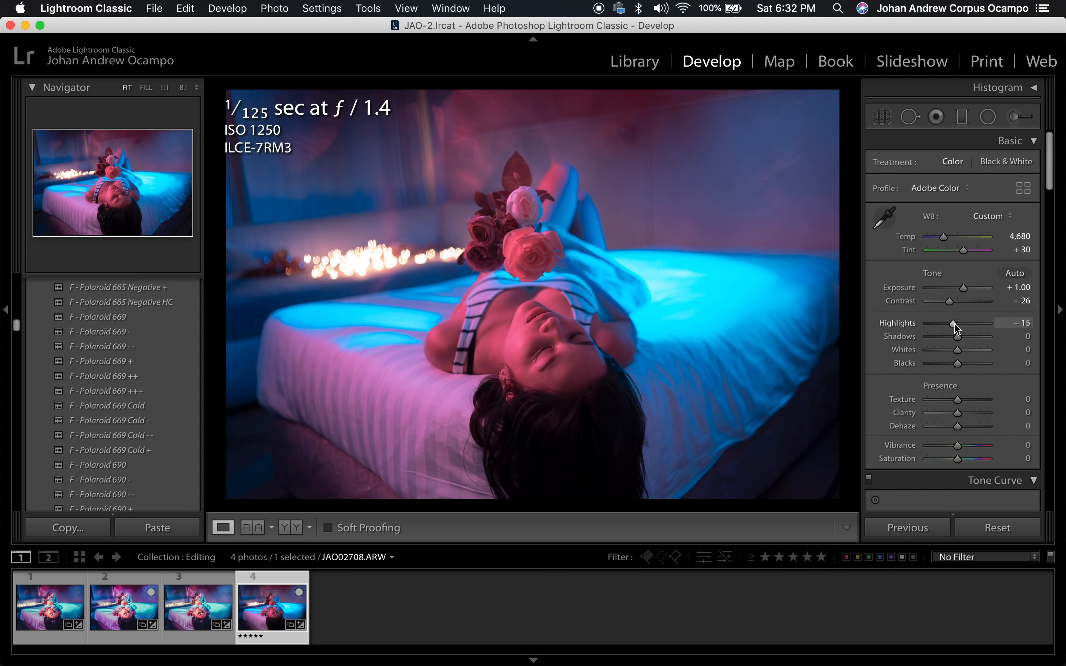
drag(955, 325, 920, 327)
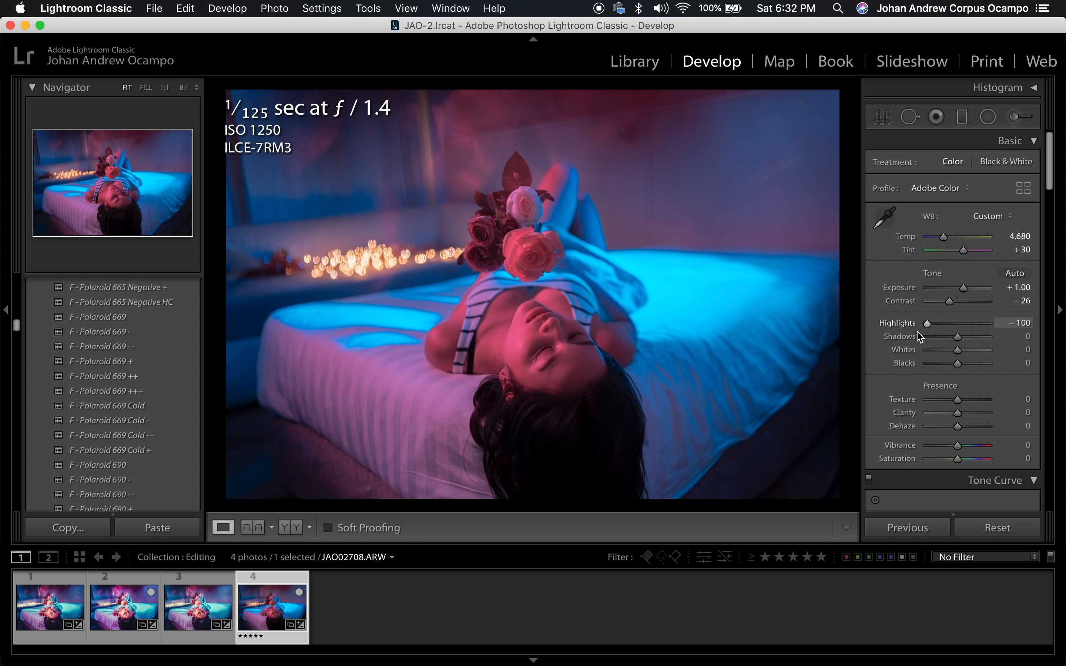
mouse_move(929, 336)
mouse_down()
mouse_move(961, 331)
mouse_move(941, 331)
mouse_up()
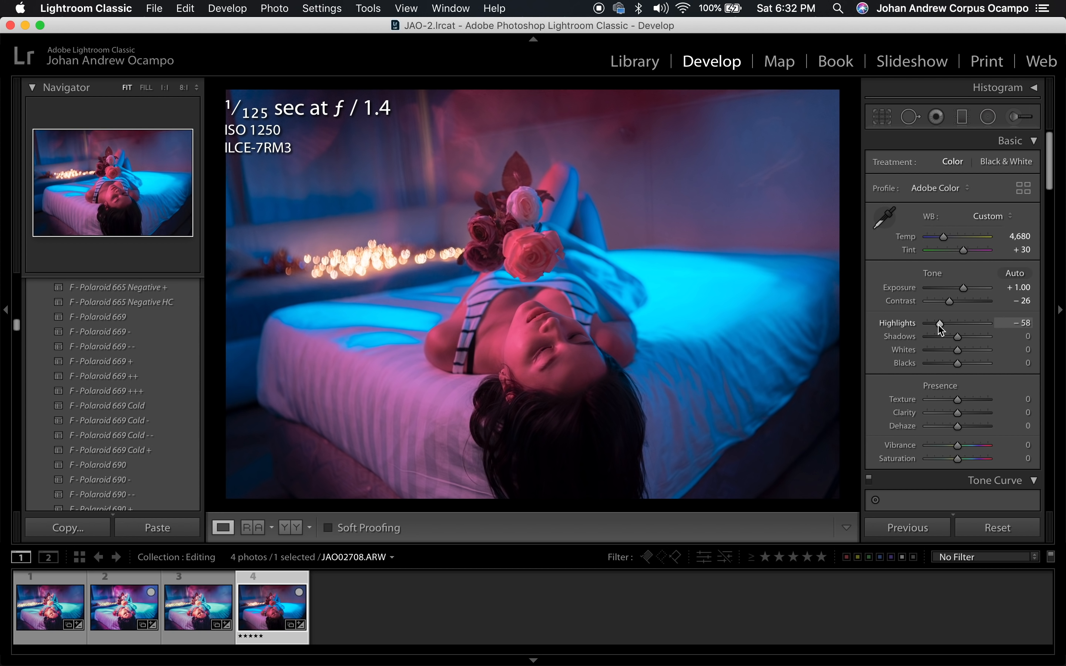
drag(940, 331, 935, 331)
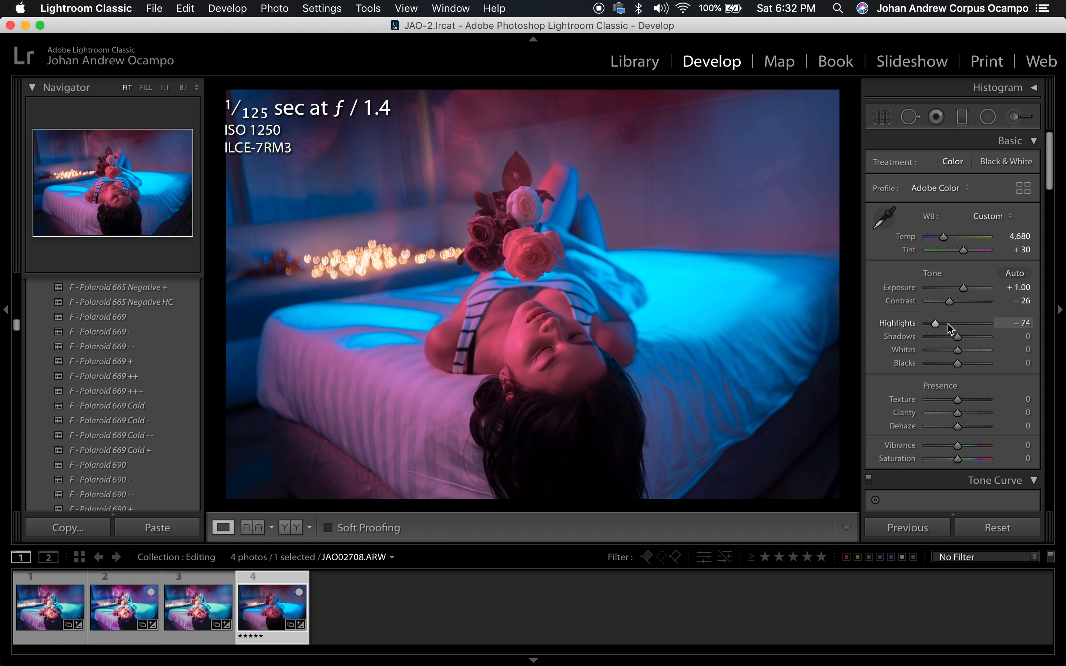
click(1018, 323)
text(-8)
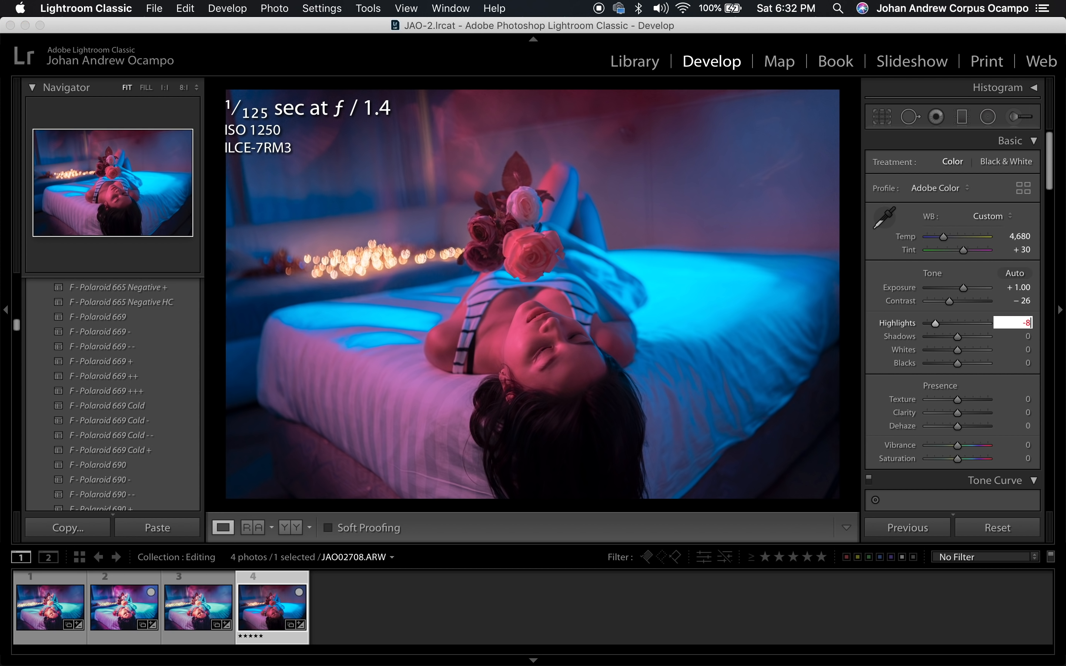
text(0)
key(Return)
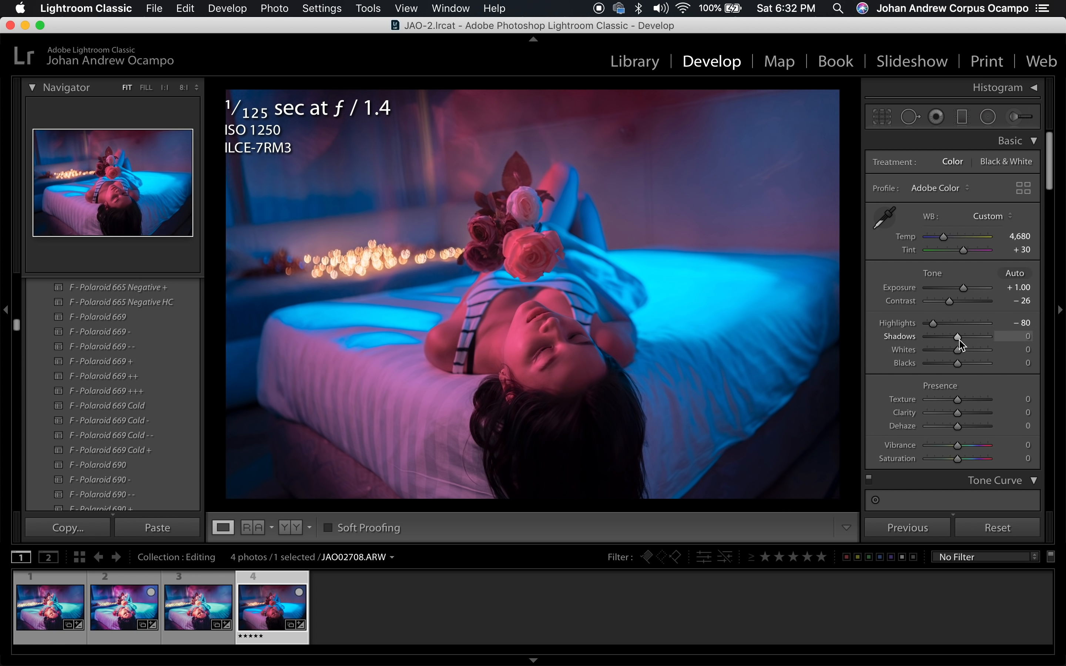
Step: Open up the dark areas by raising the shadows to +73 and setting the blacks to +80
drag(960, 340, 968, 341)
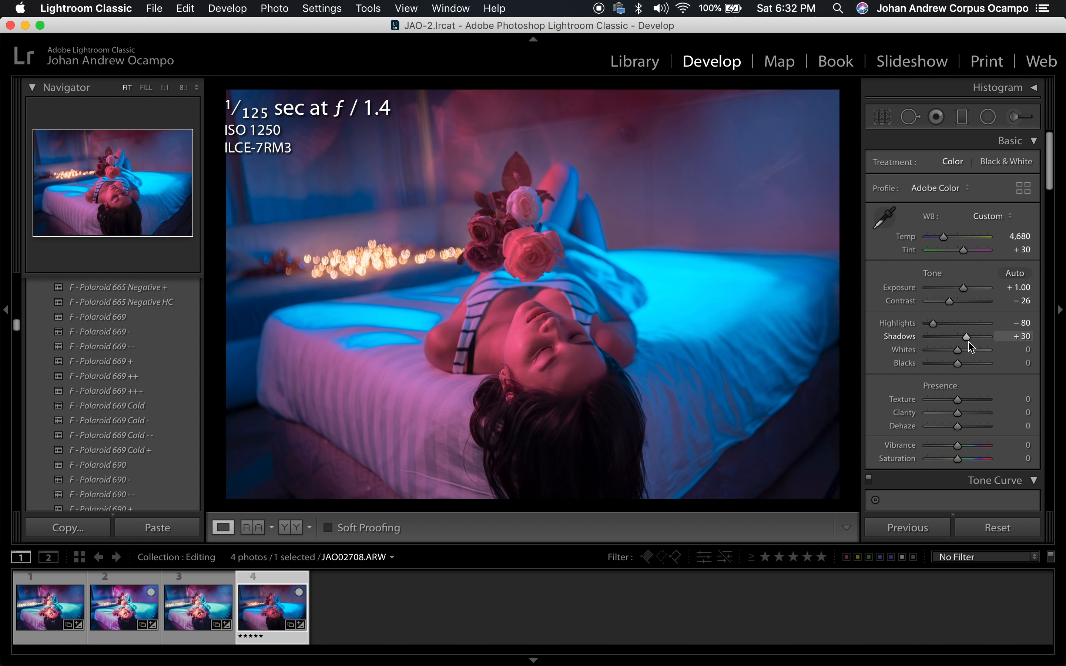
drag(967, 340, 982, 345)
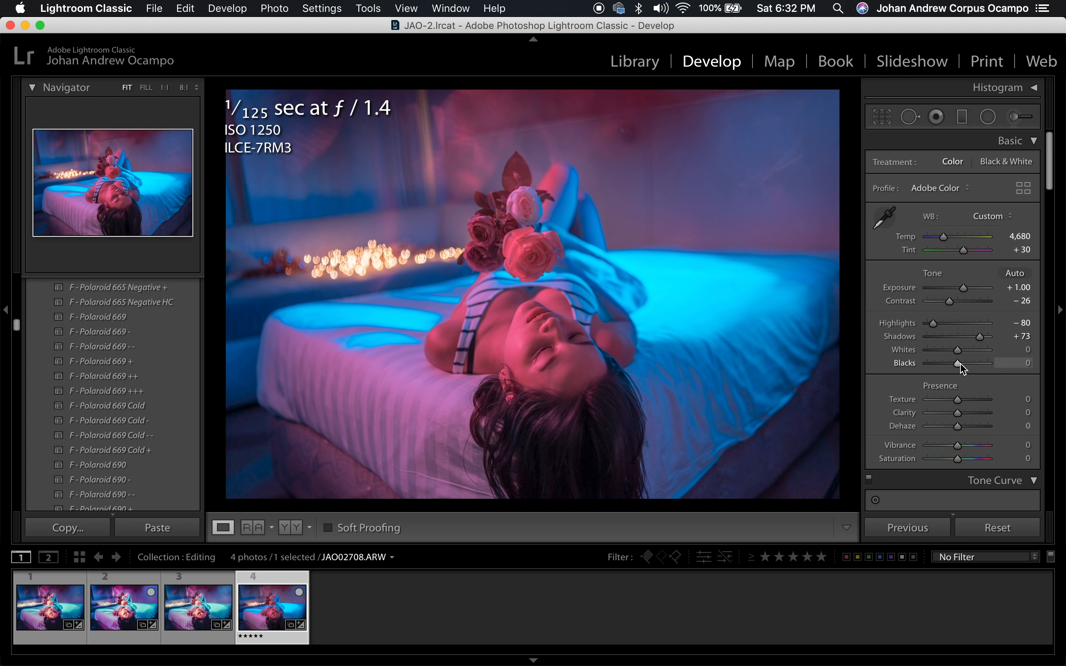
drag(959, 366, 984, 368)
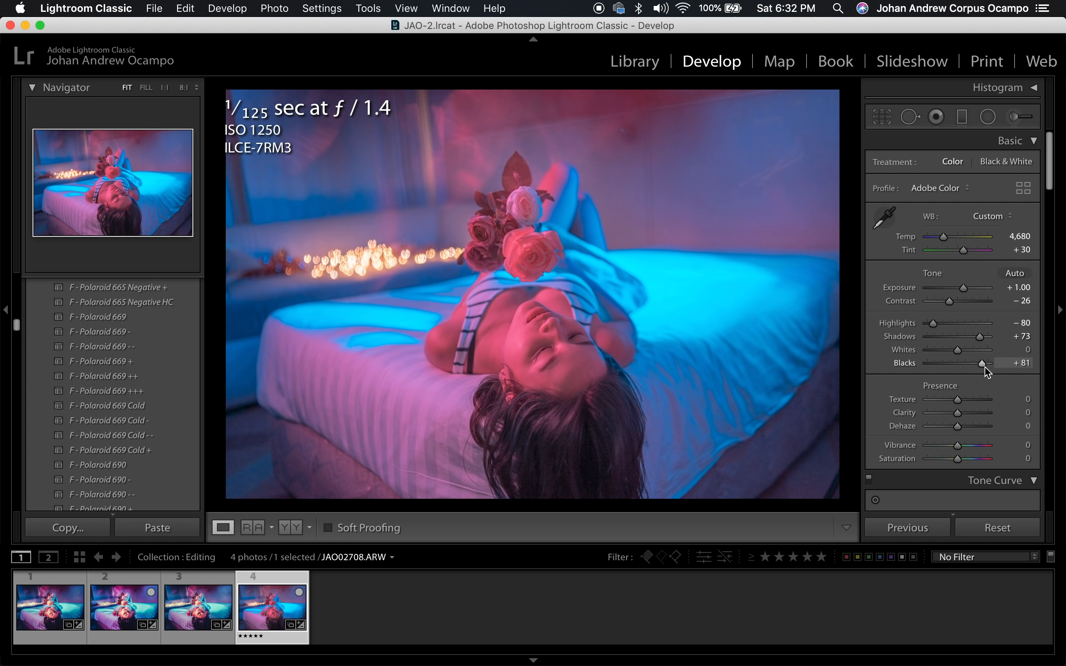
click(1016, 364)
text(80)
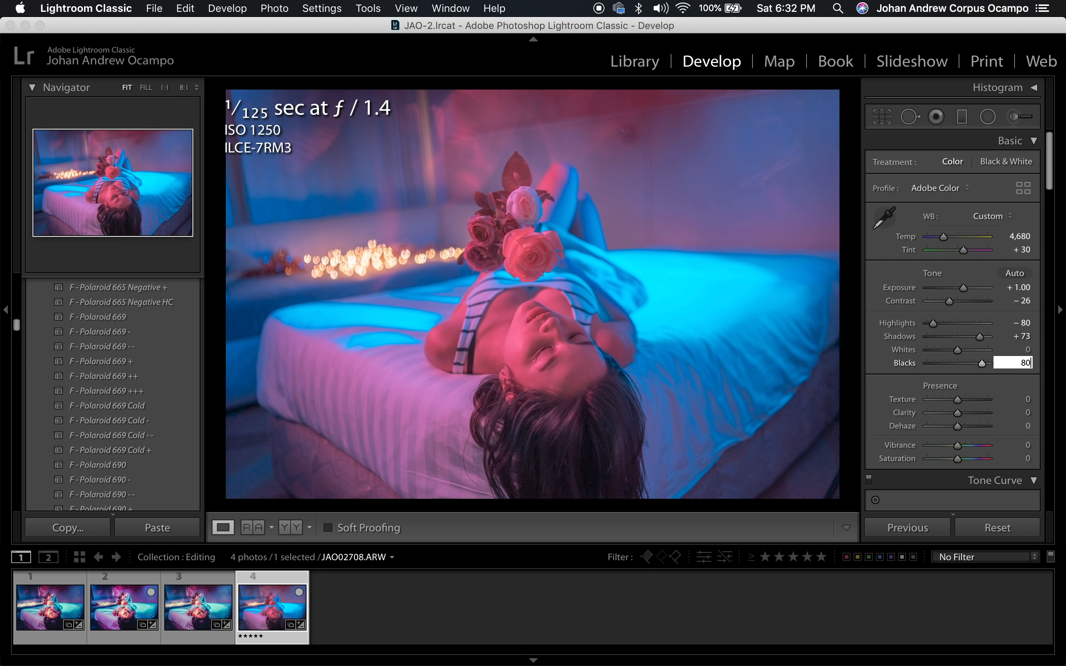
key(Return)
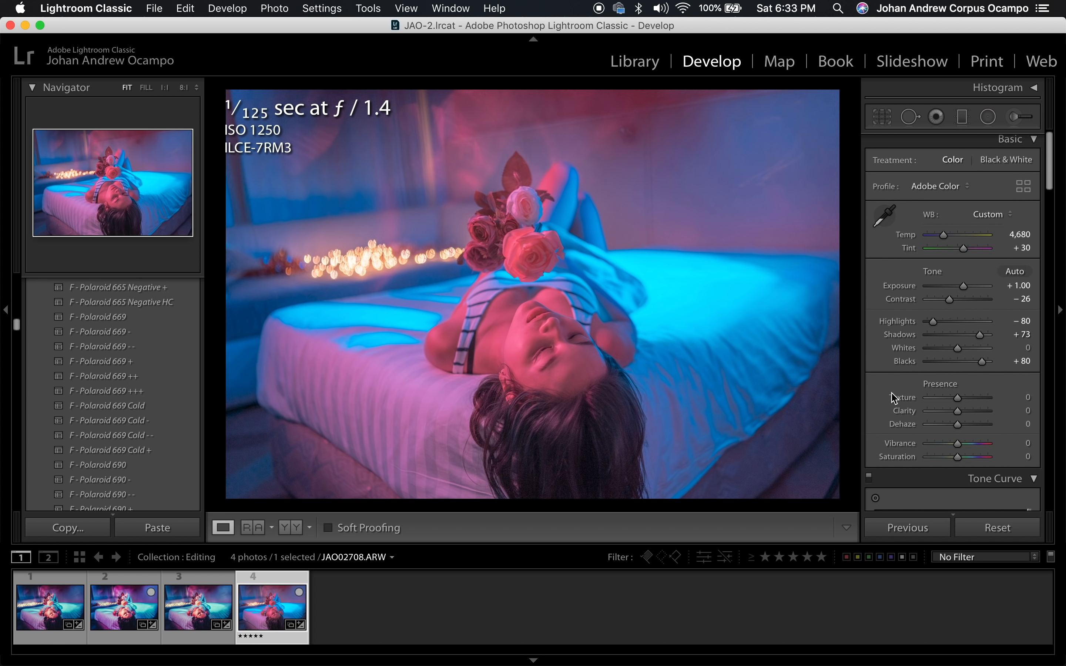
Step: Set the photo's texture to +5 in the presence adjustments
scroll(894, 398, down, 3)
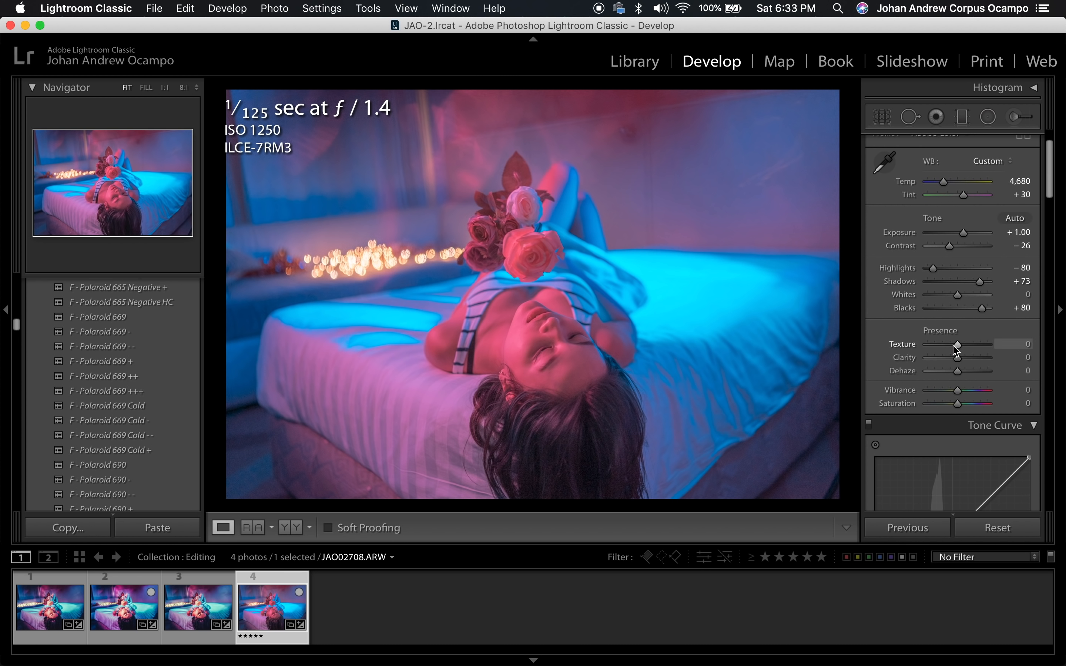
click(1026, 345)
text(5)
key(Return)
scroll(964, 383, down, 2)
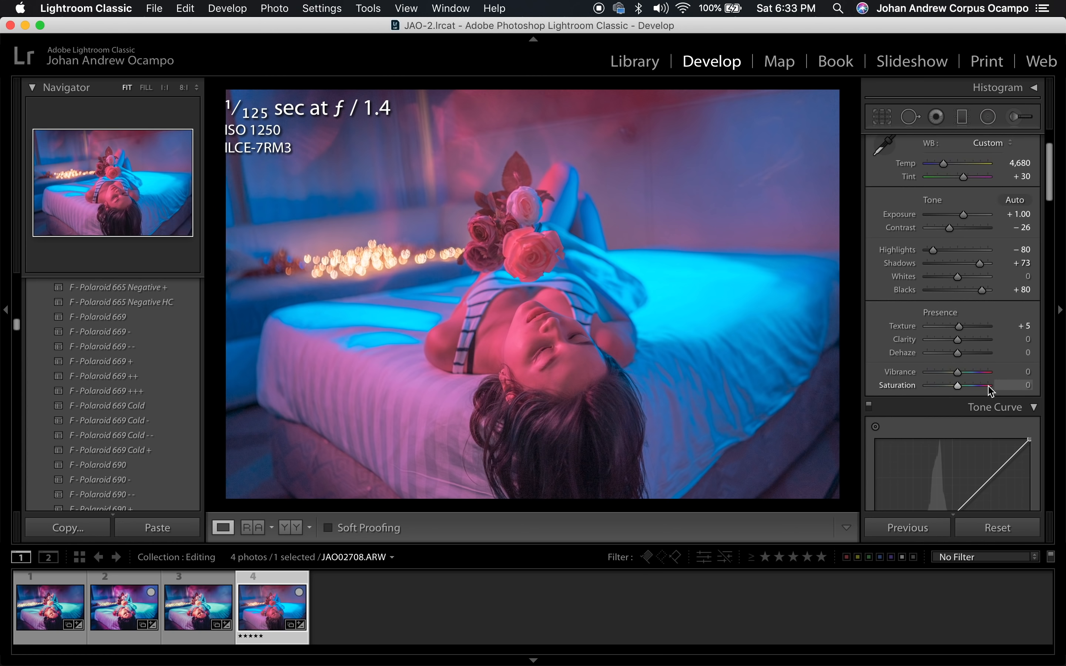
Step: Raise the photo's vibrance to +40 and lower its saturation to -30
drag(960, 380, 952, 379)
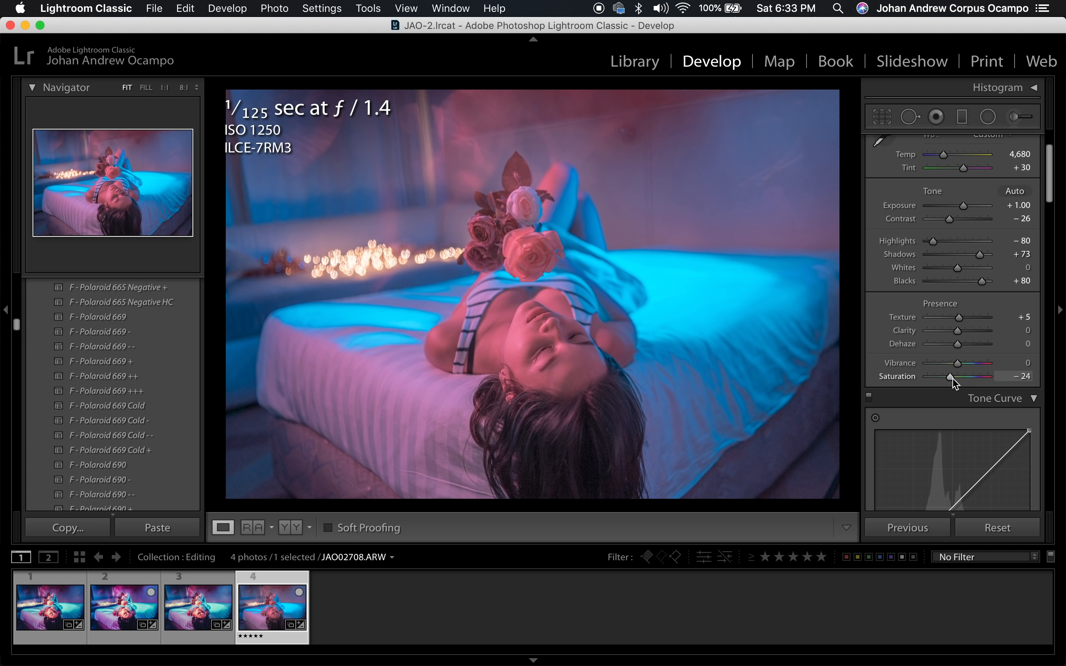
drag(969, 366, 968, 366)
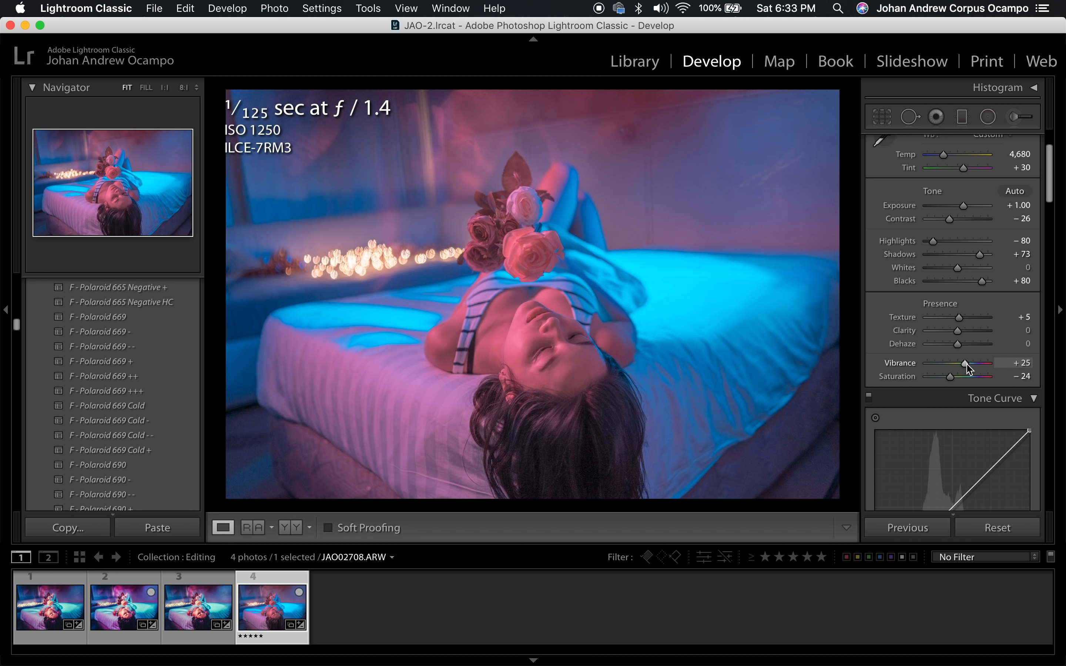
drag(967, 365, 968, 367)
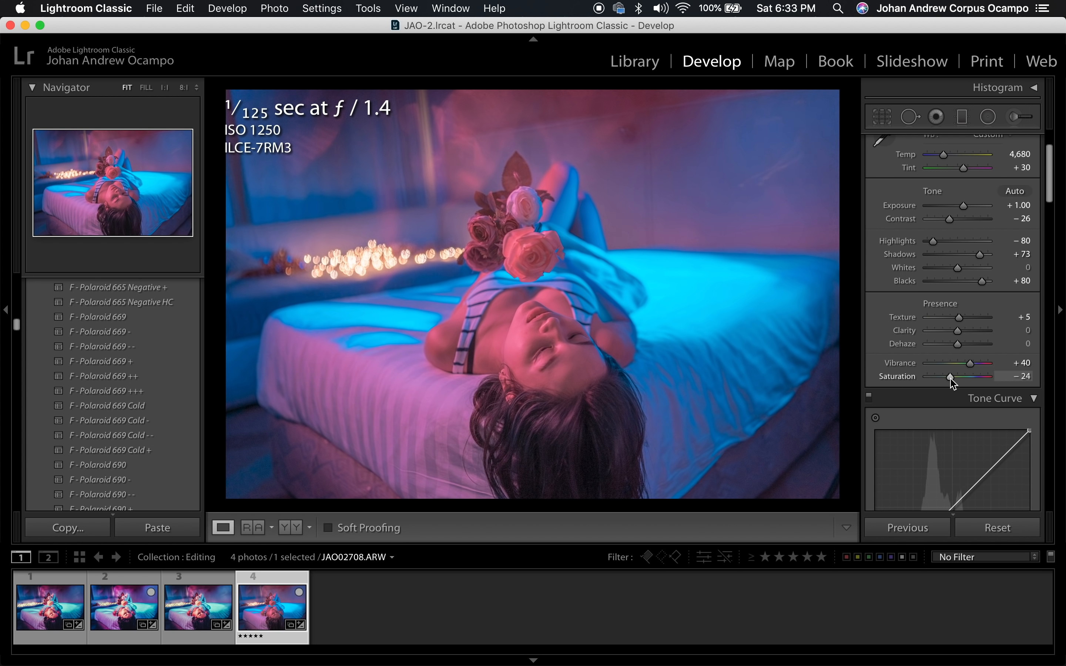
click(1028, 375)
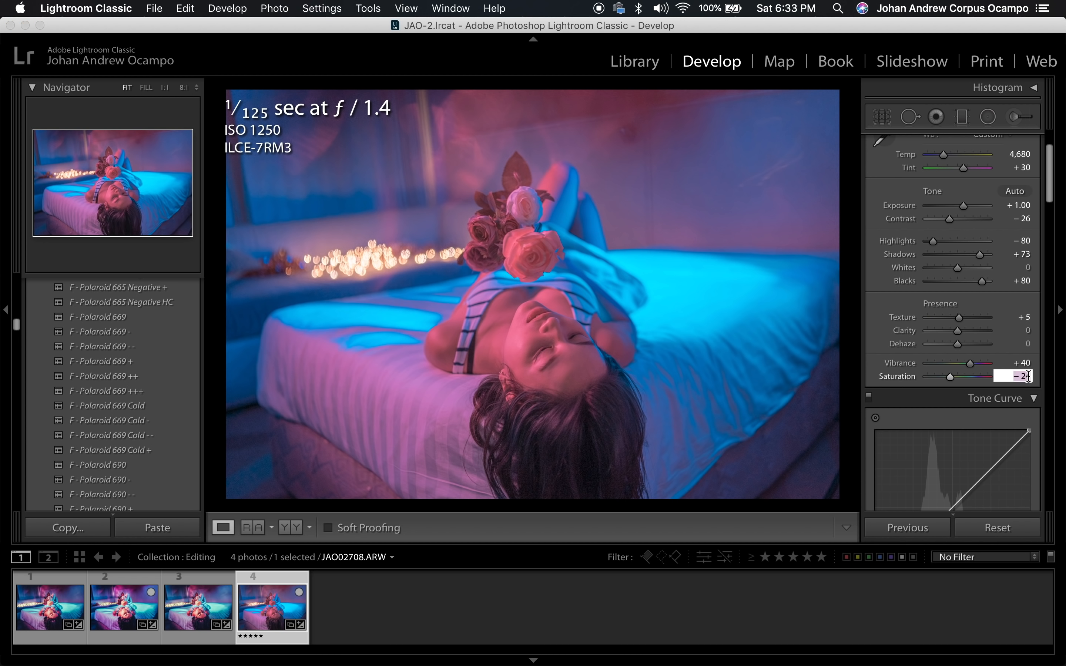
text(-30)
key(Return)
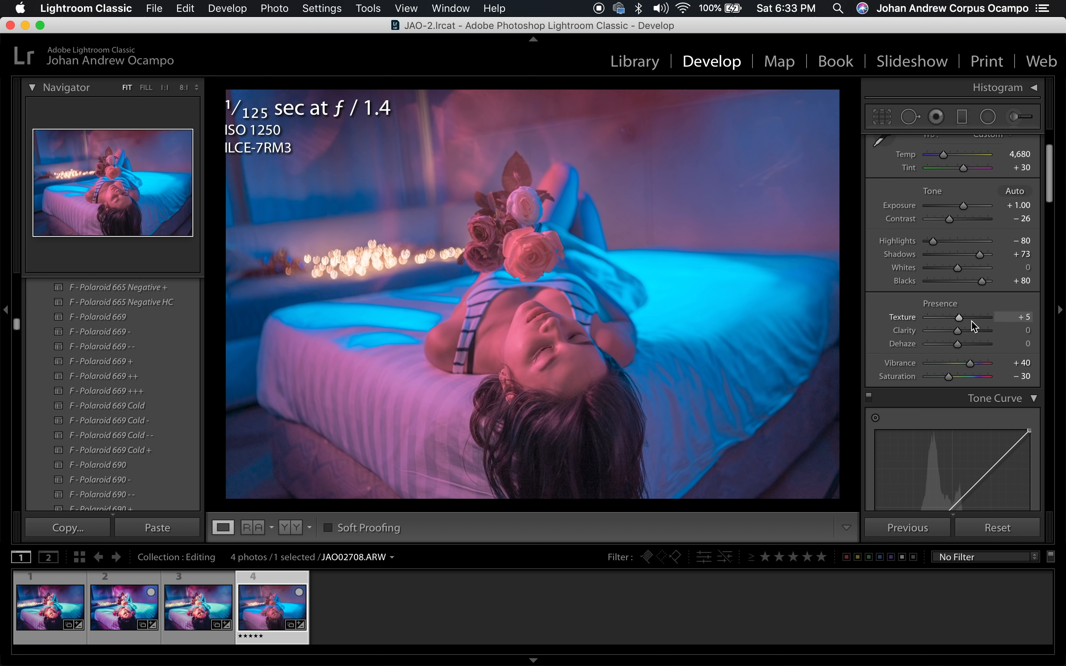
Step: Add three control points to the RGB tone curve at the highlights, midtones and shadows
scroll(974, 324, up, 3)
scroll(974, 326, down, 10)
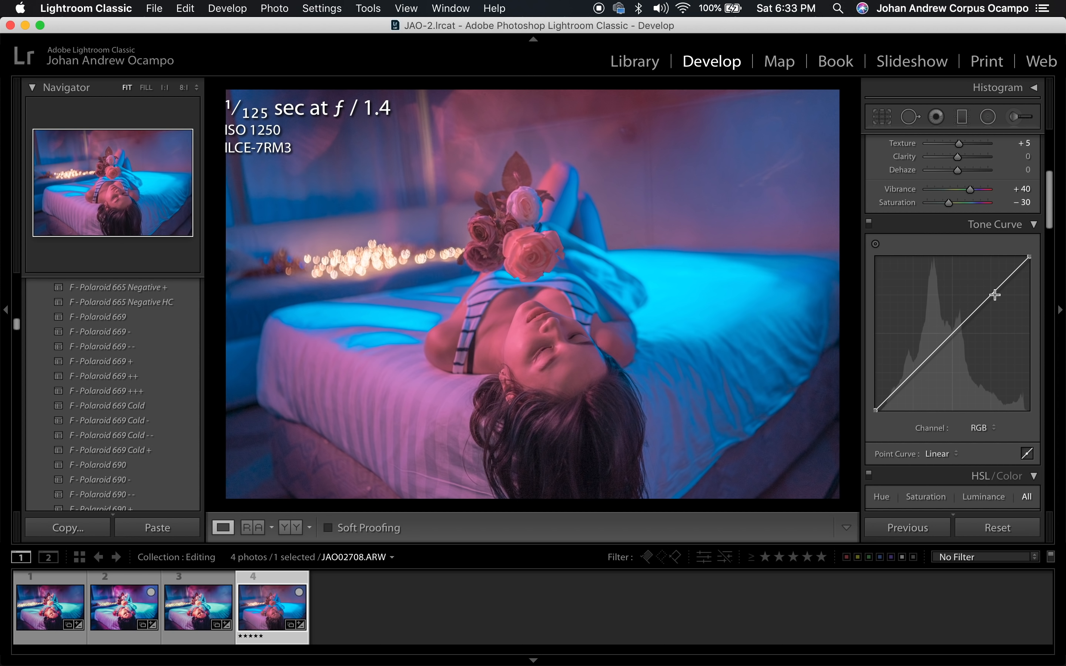
click(991, 294)
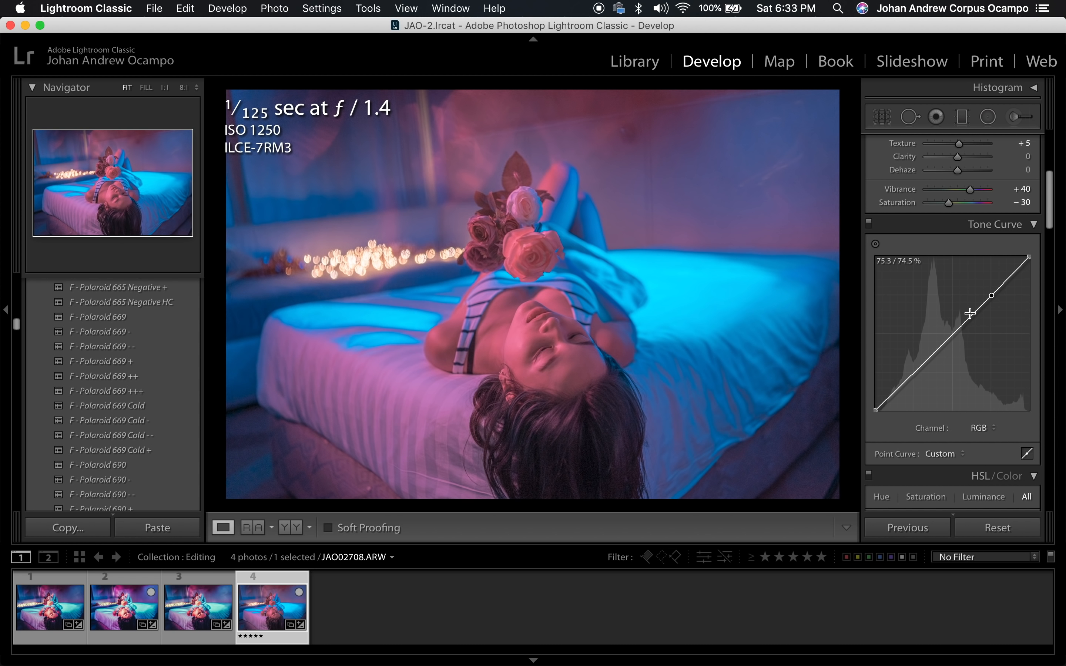
click(949, 336)
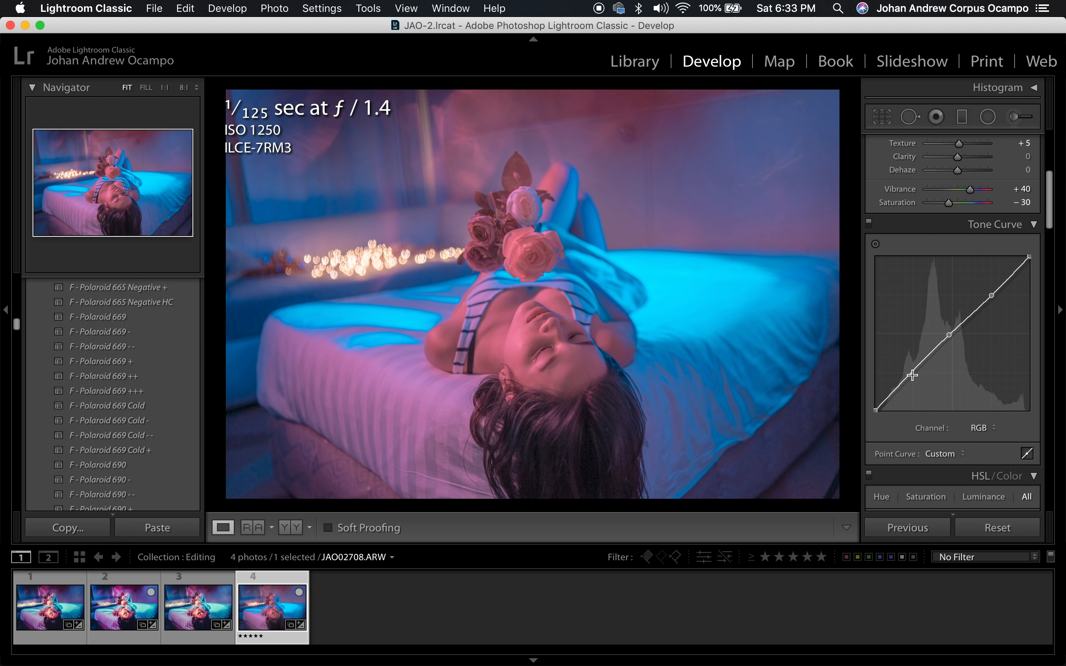
drag(911, 373, 913, 374)
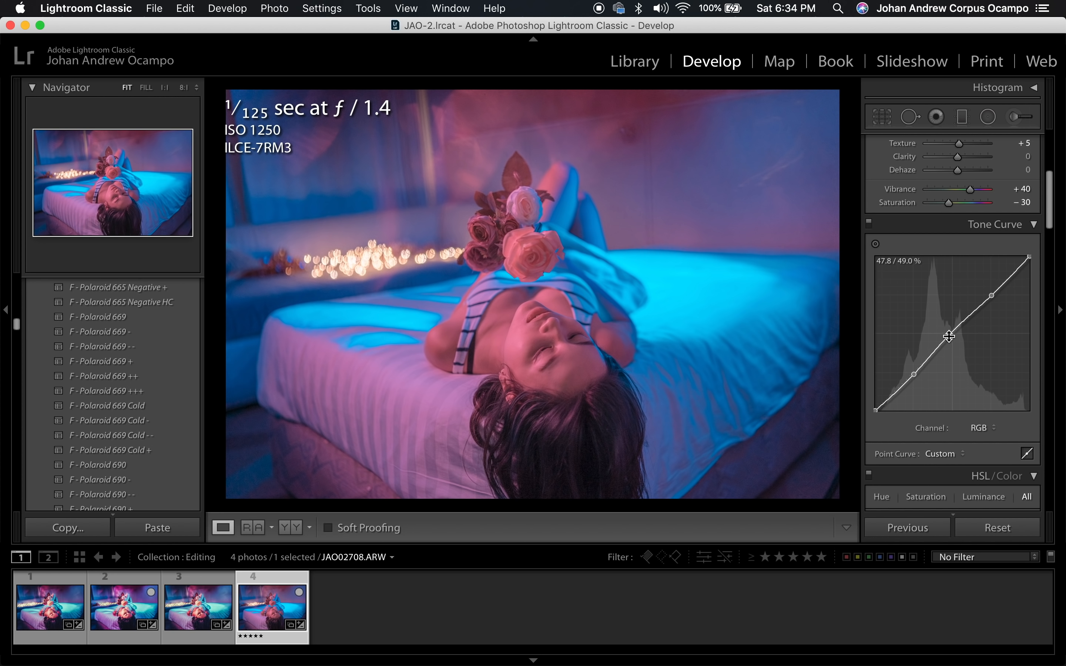
Step: Lift the RGB curve's black point above 5%, and raise its midtone point to about 48.6 / 50.2% and its highlight point slightly
drag(949, 334, 950, 335)
drag(913, 376, 912, 373)
mouse_move(875, 410)
mouse_down()
mouse_move(874, 382)
mouse_move(873, 404)
mouse_up()
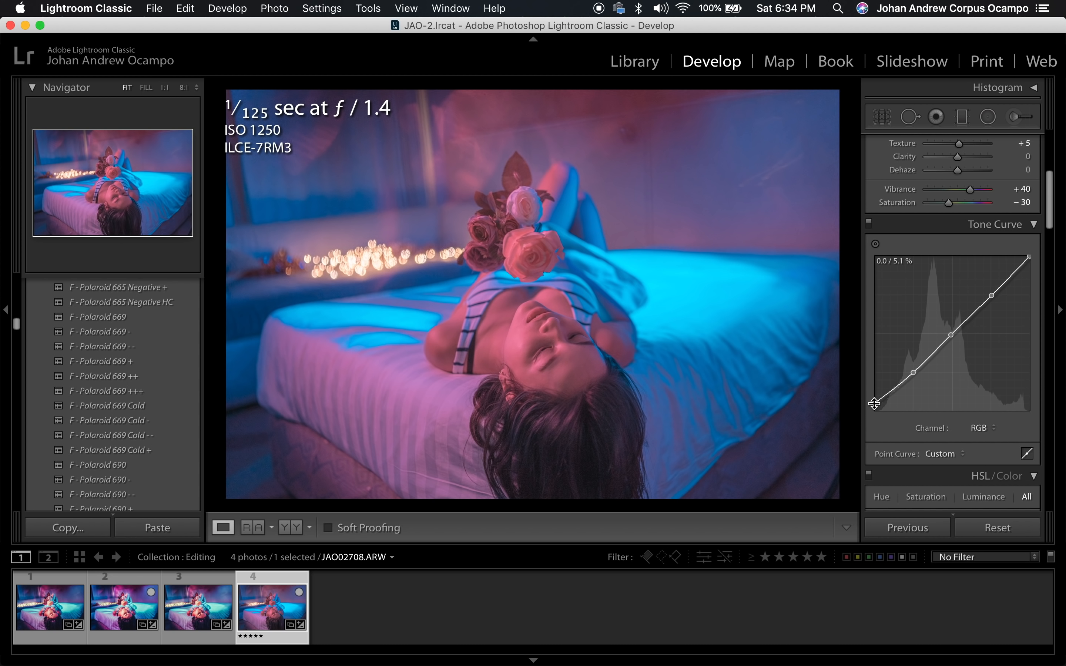
drag(874, 404, 873, 402)
drag(950, 335, 951, 333)
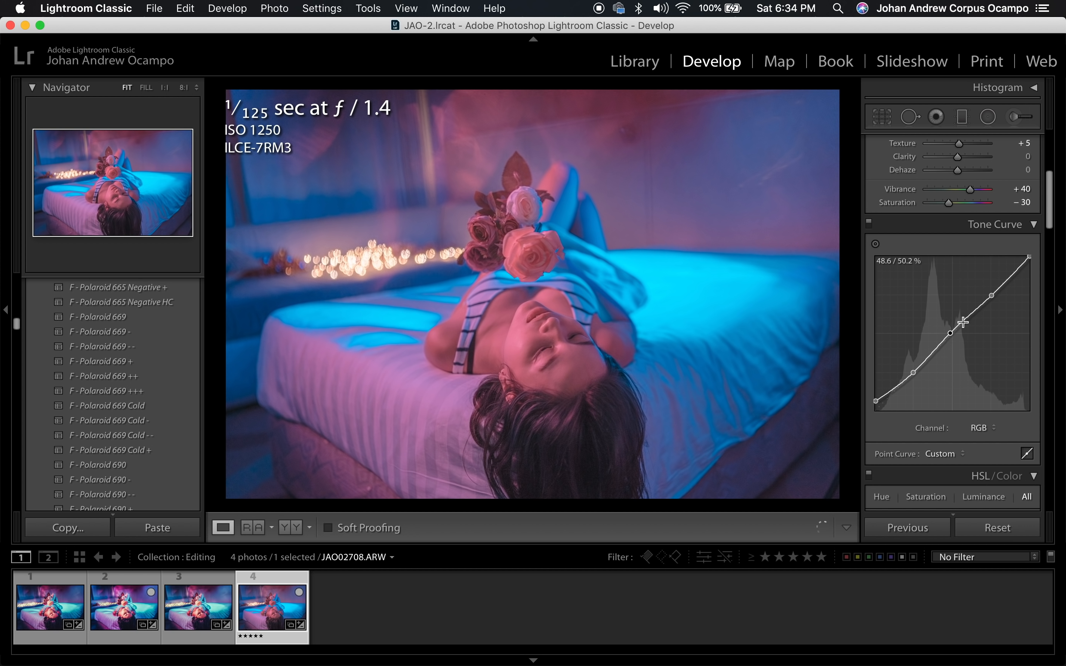
drag(993, 298, 992, 293)
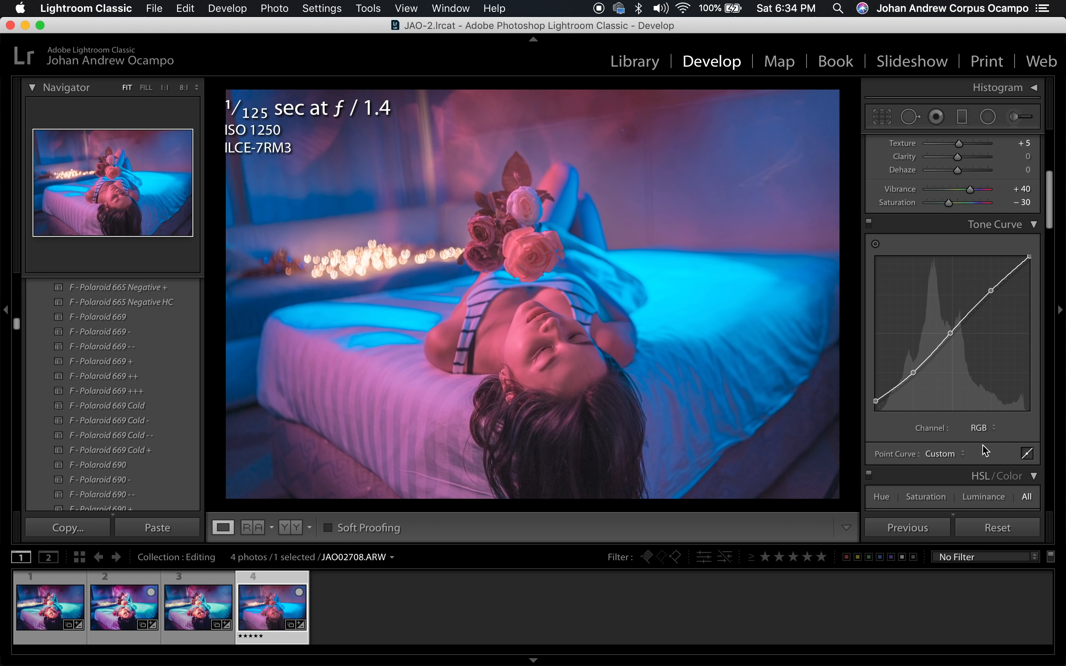
click(950, 333)
Step: Add control points at the highlights, midtones and shadows of the Red channel's tone curve
click(985, 436)
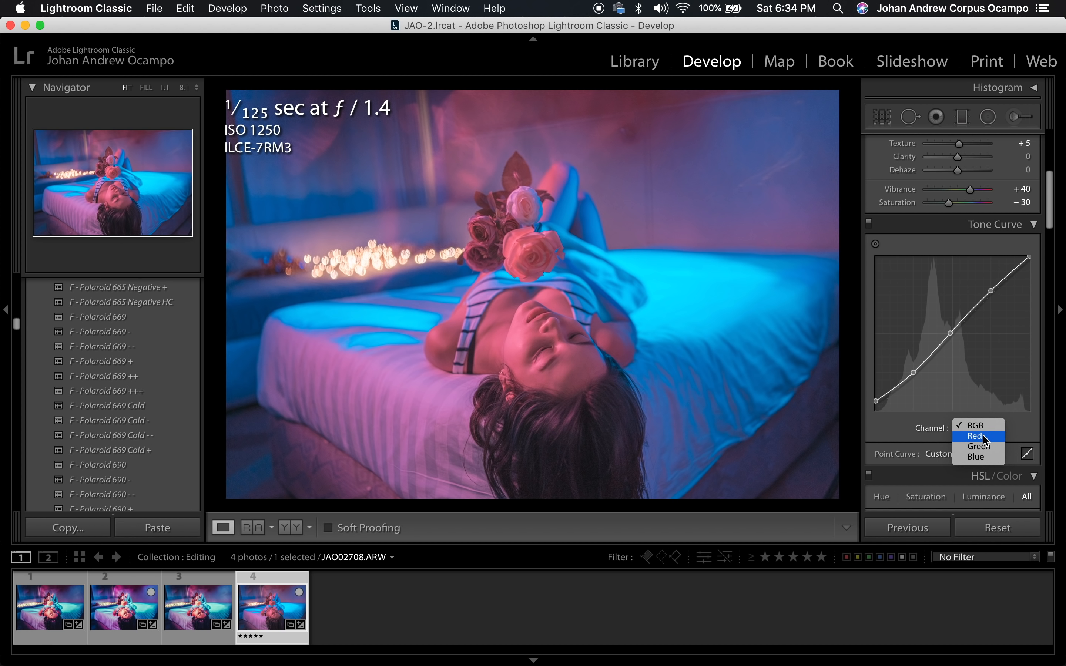
click(985, 436)
click(991, 295)
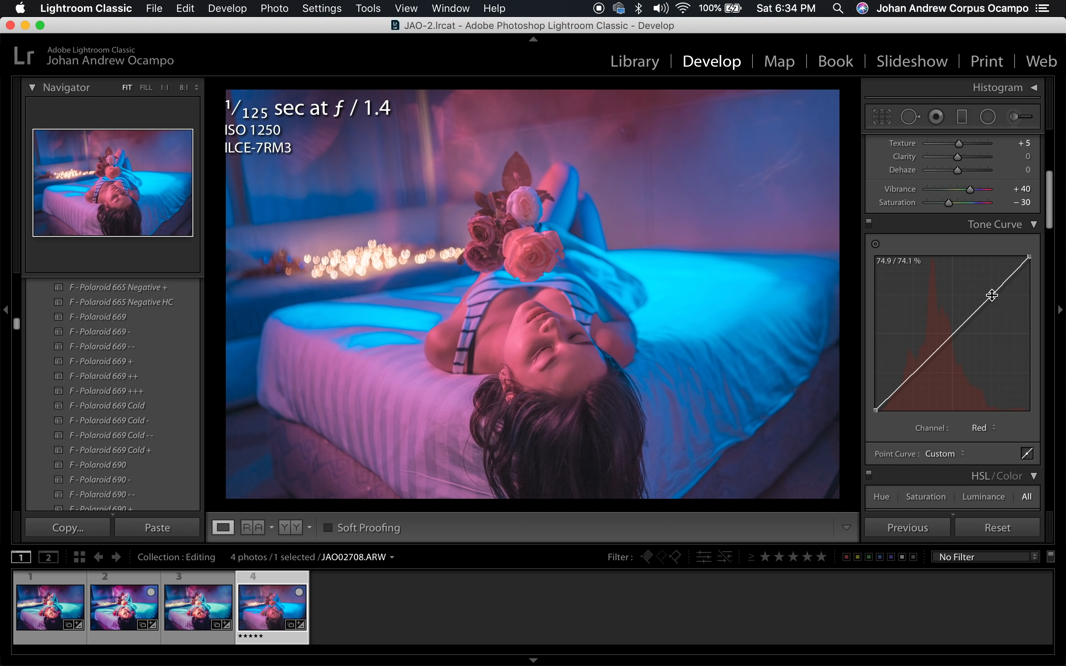
click(952, 333)
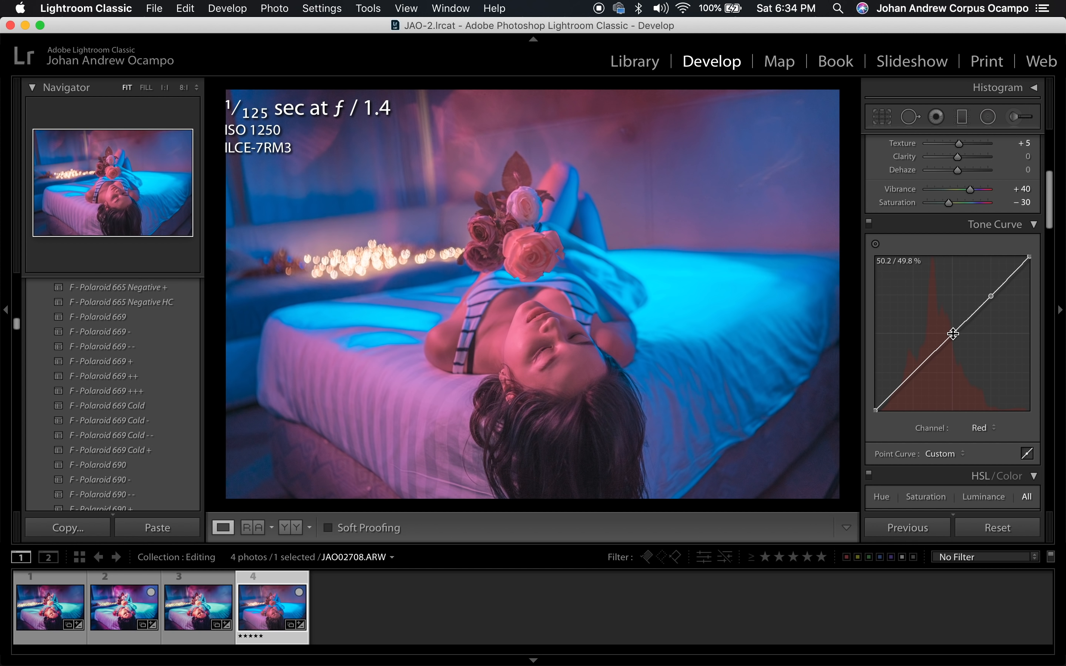
click(911, 376)
Step: Pull down the Red curve's deep shadows with an extra point at about 22 / 11%, keeping another shadow point above it
mouse_move(907, 385)
mouse_down()
mouse_move(905, 402)
mouse_move(924, 378)
mouse_up()
click(924, 379)
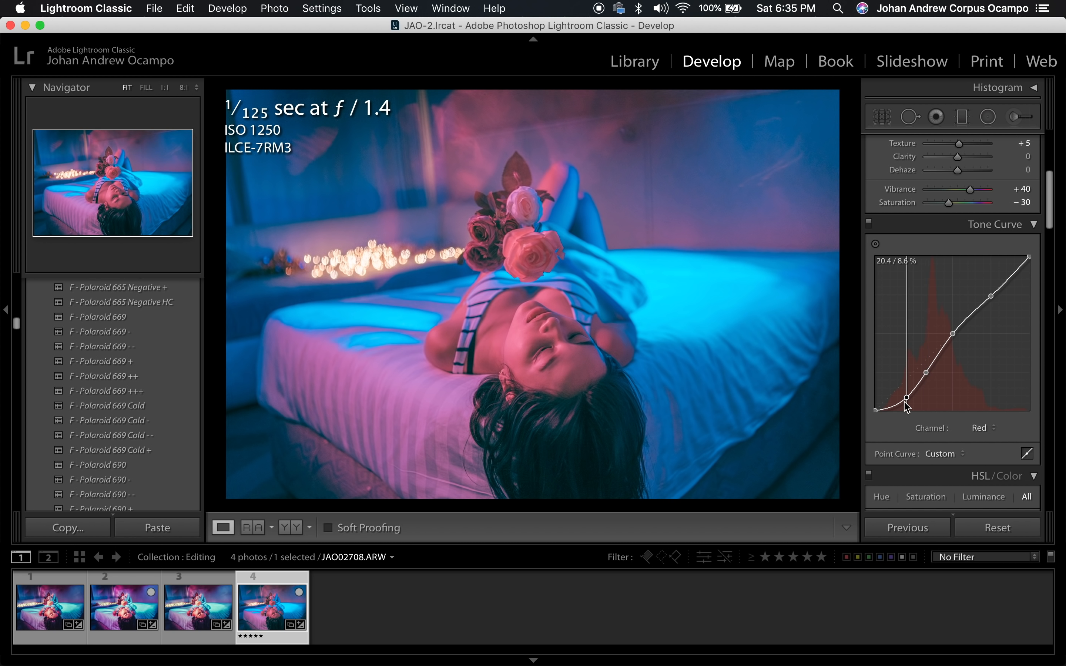
drag(904, 402, 908, 397)
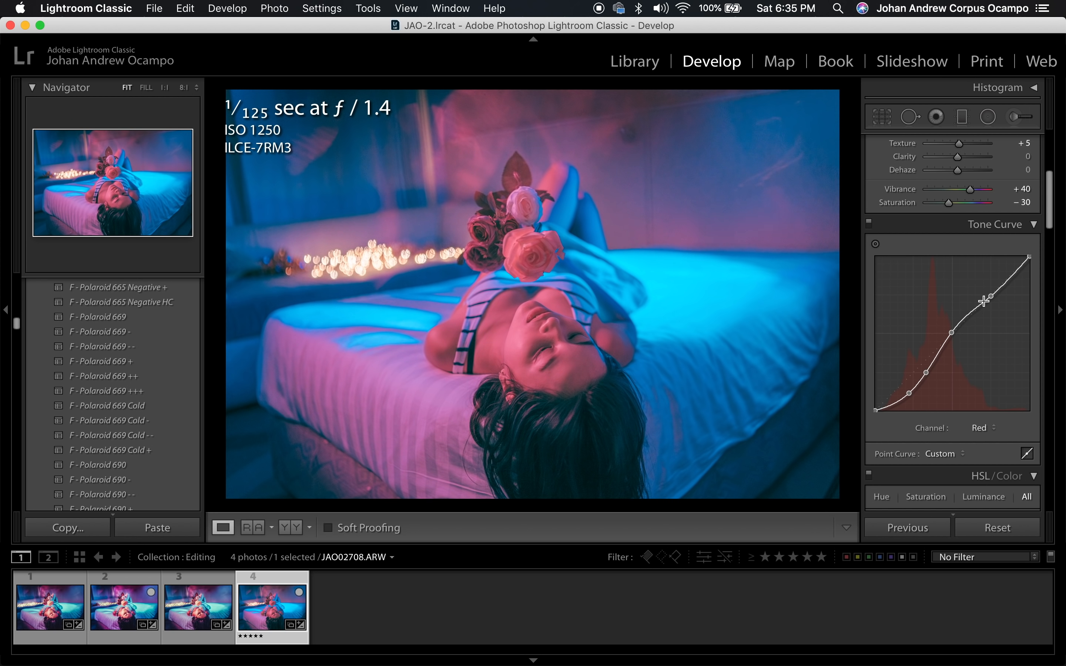
Step: Raise the Red curve's highlight point to about 74.1 / 76.5% and fine-tune its midtone and shadow points
drag(989, 300, 991, 291)
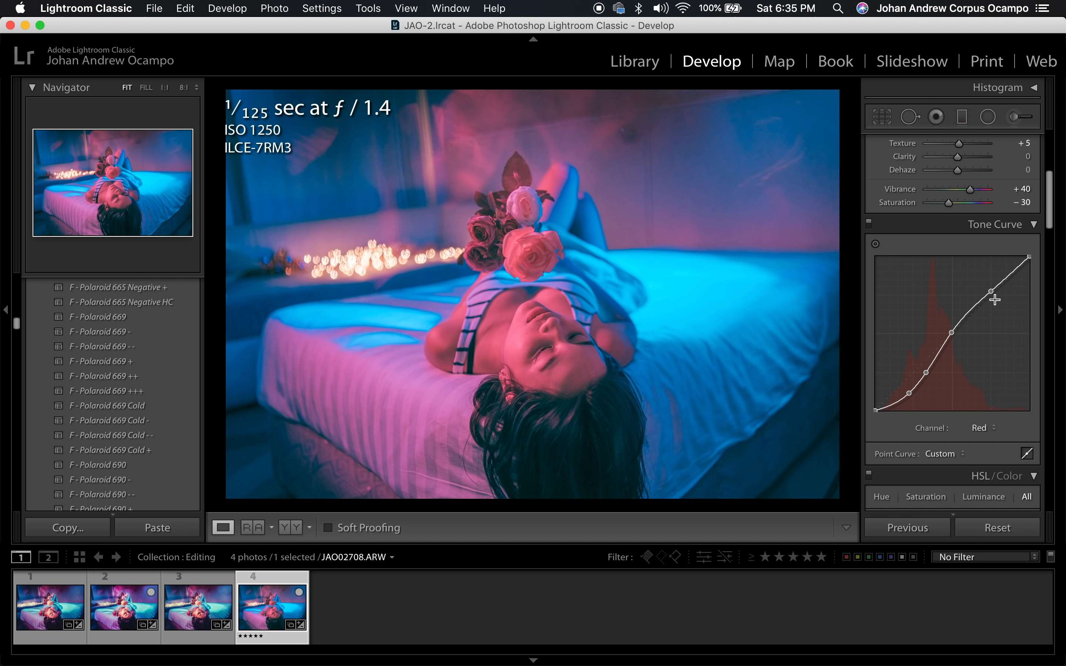
click(952, 333)
drag(951, 334, 952, 331)
drag(951, 332, 951, 333)
drag(991, 291, 991, 292)
drag(926, 373, 927, 374)
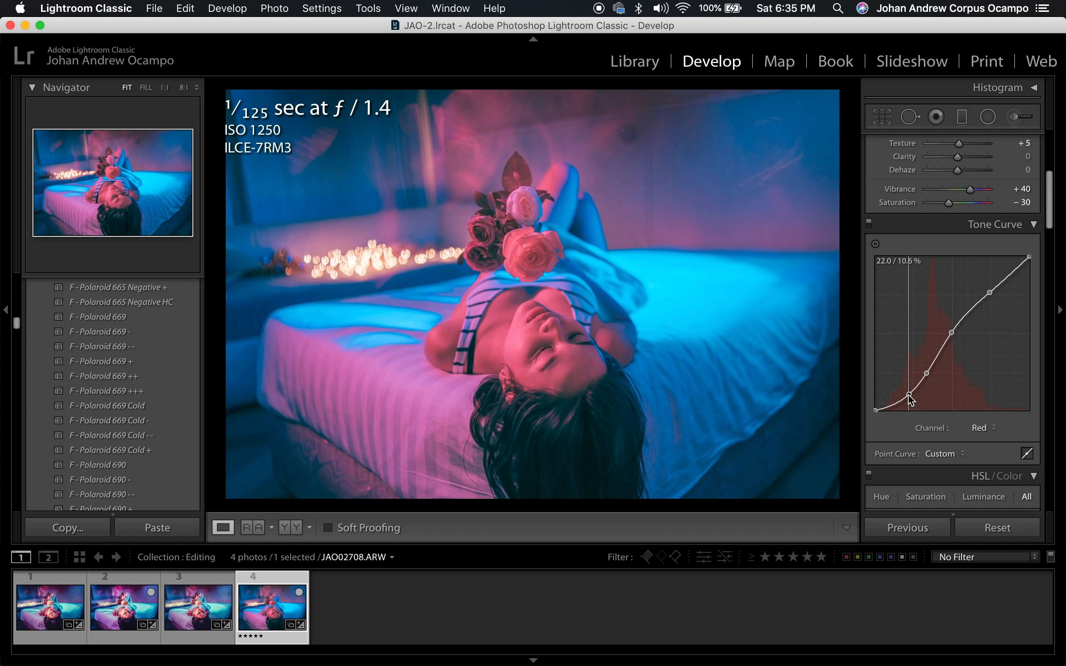
click(907, 394)
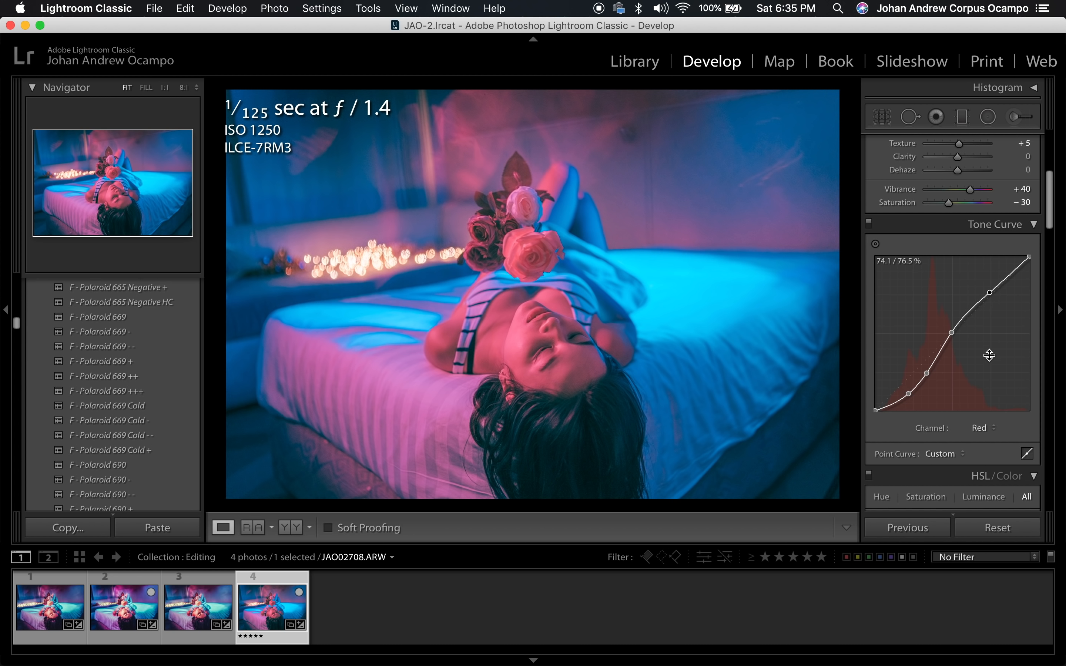
Step: On the Green channel's tone curve, add a midtone point and raise a highlight point to about 71.0 / 79.2%
click(984, 430)
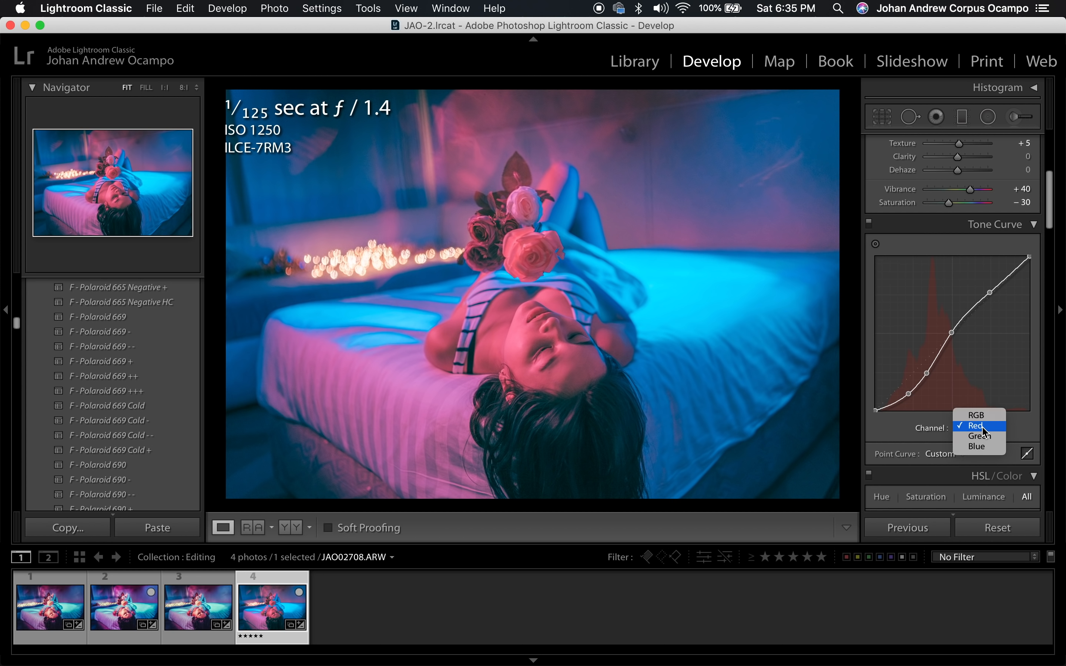
click(980, 436)
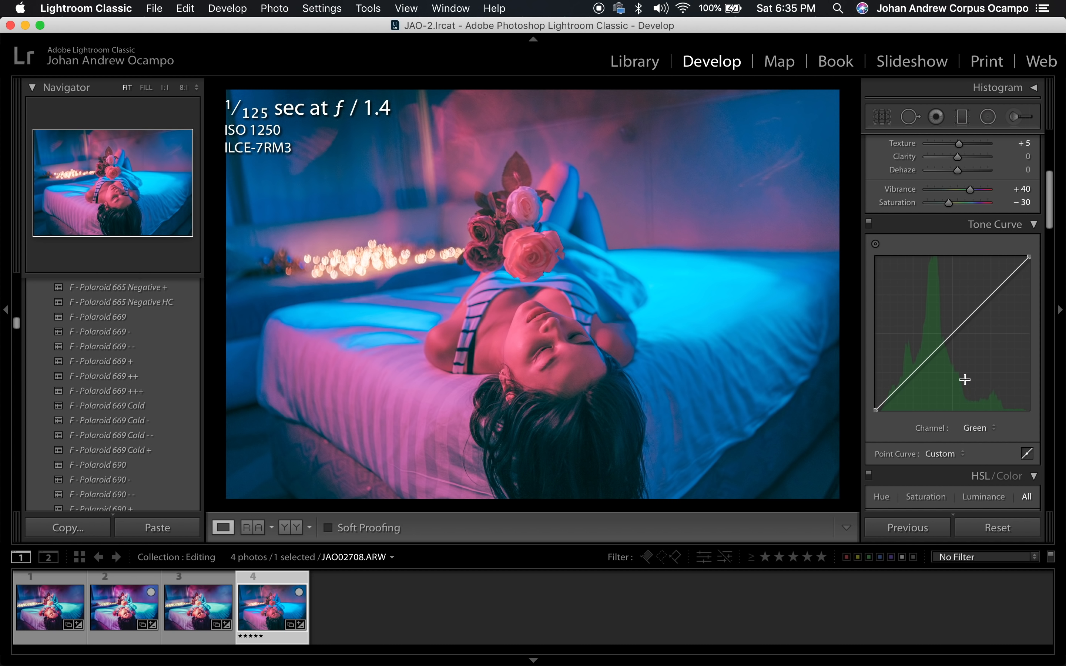
click(951, 332)
click(992, 295)
drag(991, 295, 984, 288)
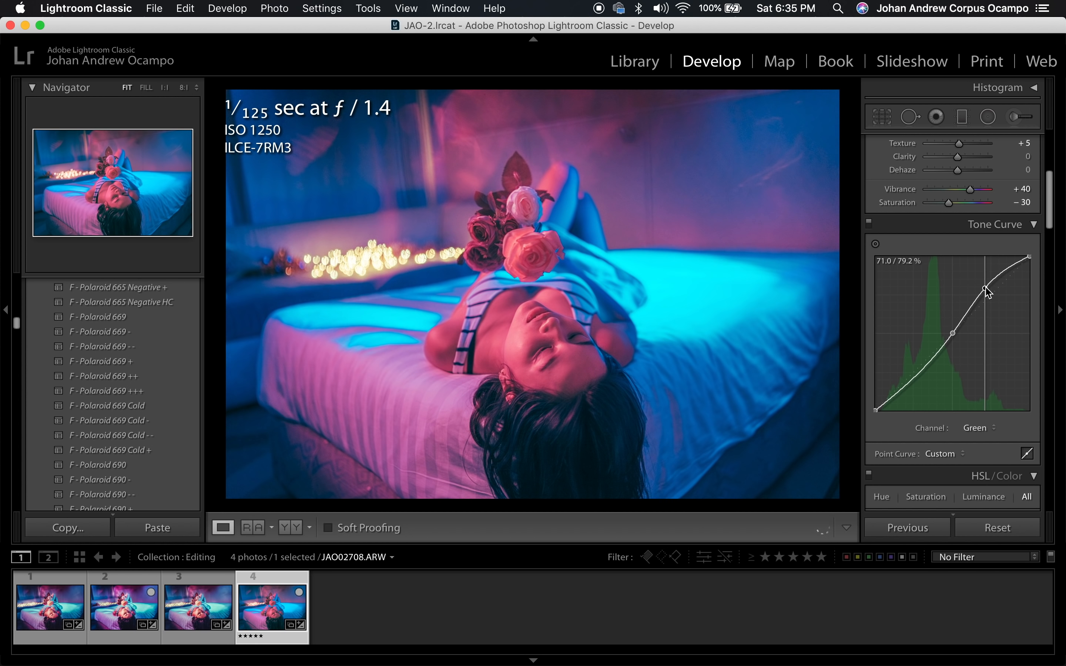
Step: Pull down the Green curve's shadows with two points, the deeper at about 20.4 / 8.6%, and slightly lower its midtone and highlight points
click(918, 375)
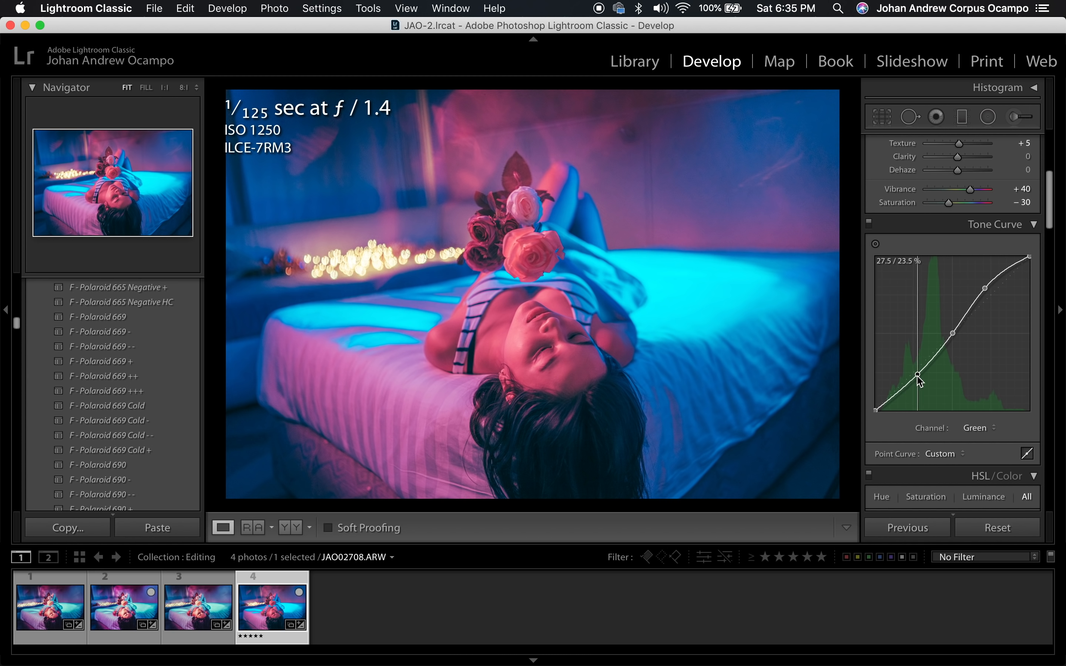
drag(917, 377, 908, 402)
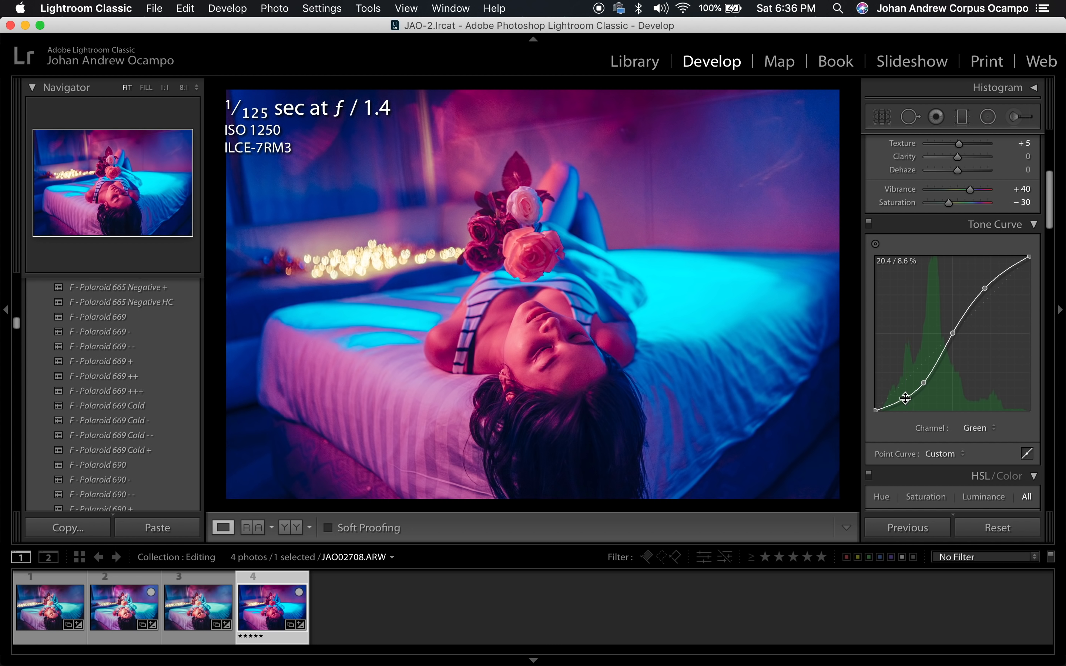
click(952, 336)
drag(953, 335, 953, 338)
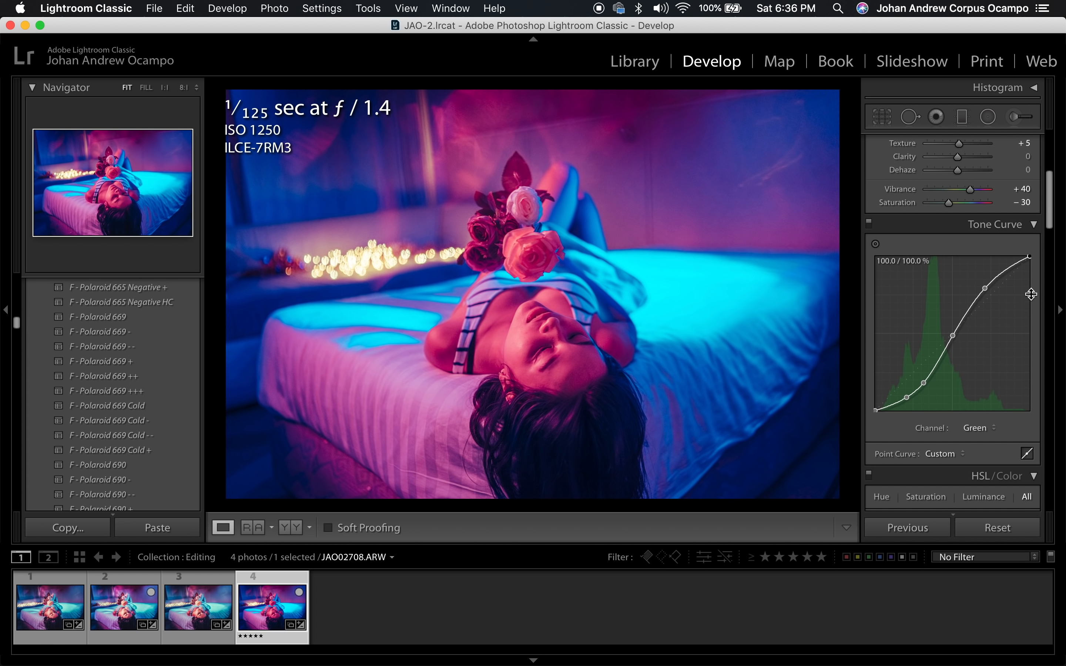
drag(984, 289, 985, 290)
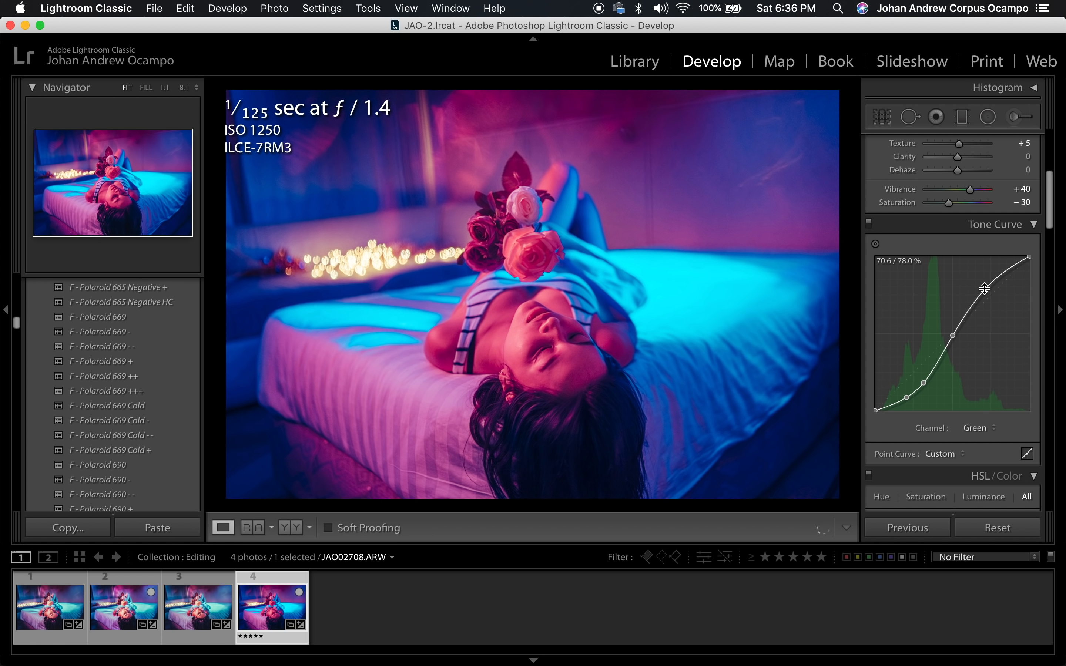
Step: Add control points at the highlights, midtones and shadows of the Blue channel's tone curve
click(975, 427)
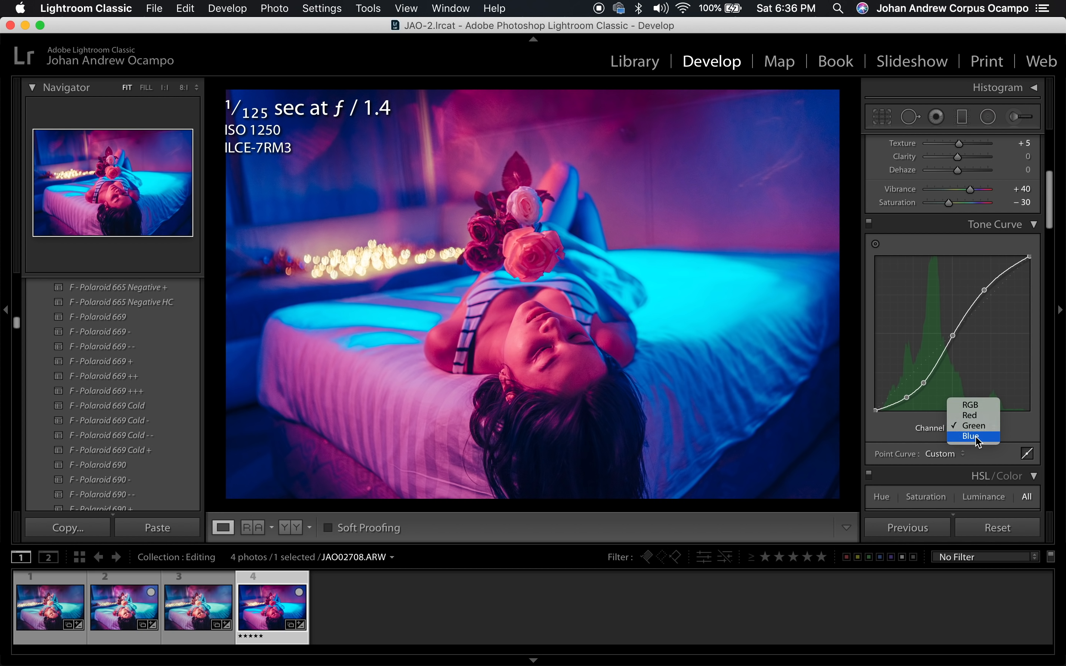
click(977, 437)
click(990, 296)
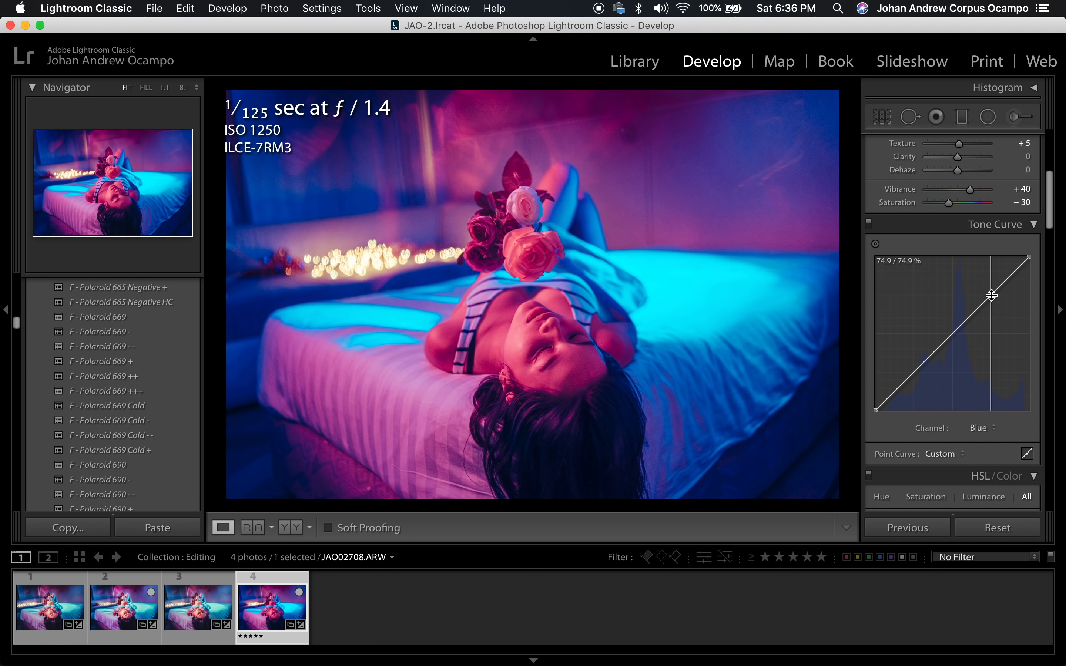
click(951, 334)
click(911, 373)
Step: Shape the Blue curve into an S by raising its highlights, setting midtones to about 47.8 / 49.4%, and pulling down the shadows with two points
drag(910, 375, 931, 370)
drag(990, 296, 985, 287)
drag(950, 334, 949, 335)
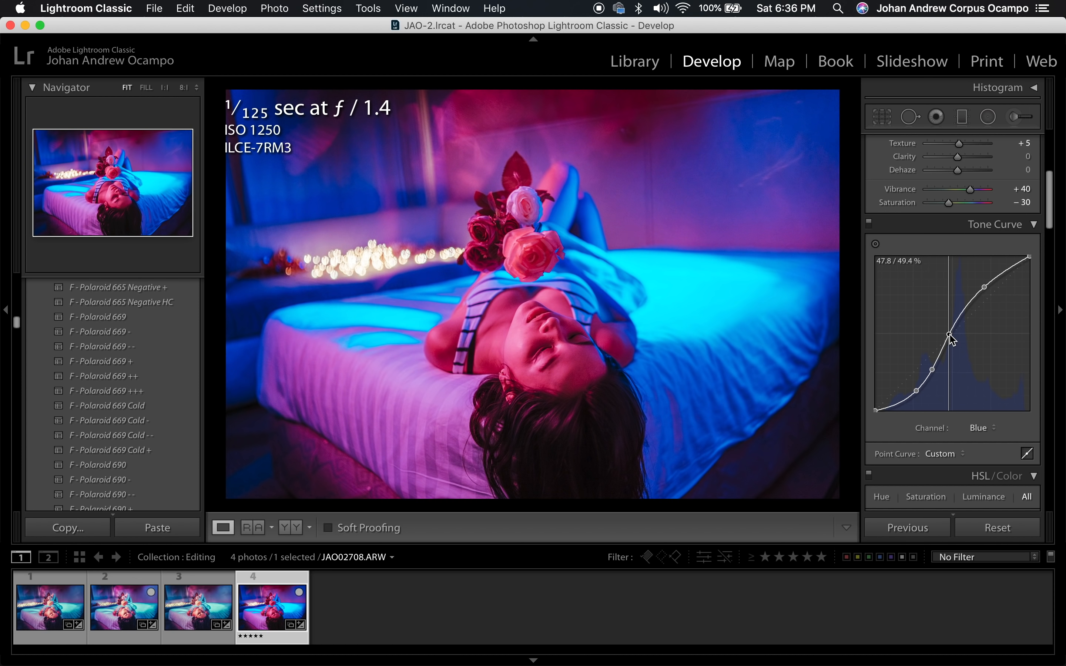
drag(932, 369, 931, 370)
click(917, 391)
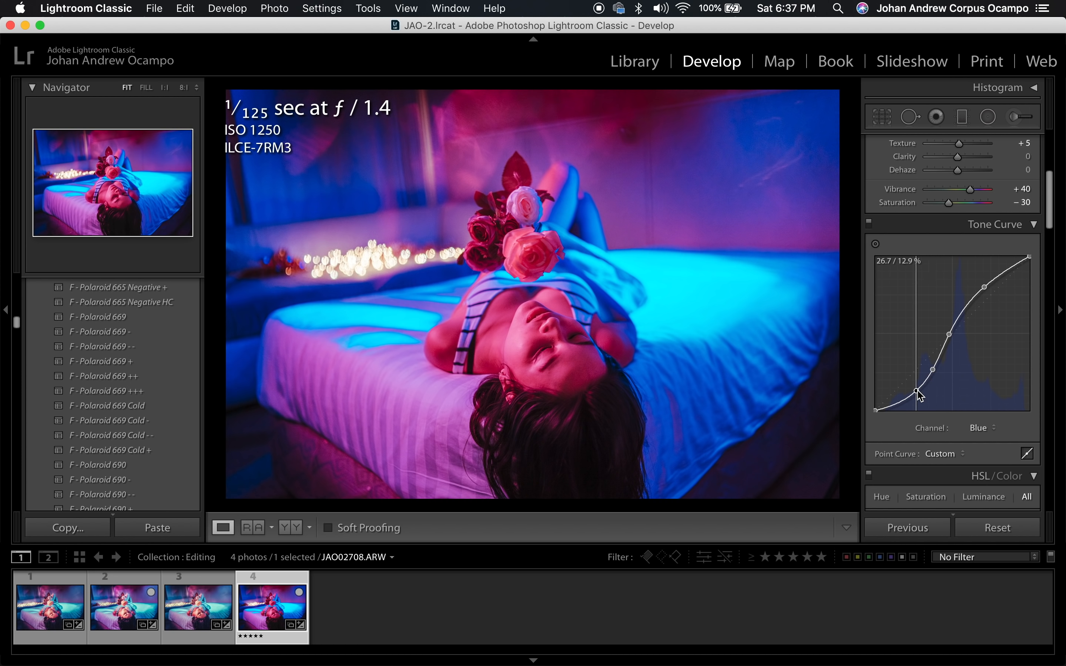
drag(917, 389, 919, 387)
Step: Return the tone curve to the RGB channel and compare the photo before and after the edits
click(985, 436)
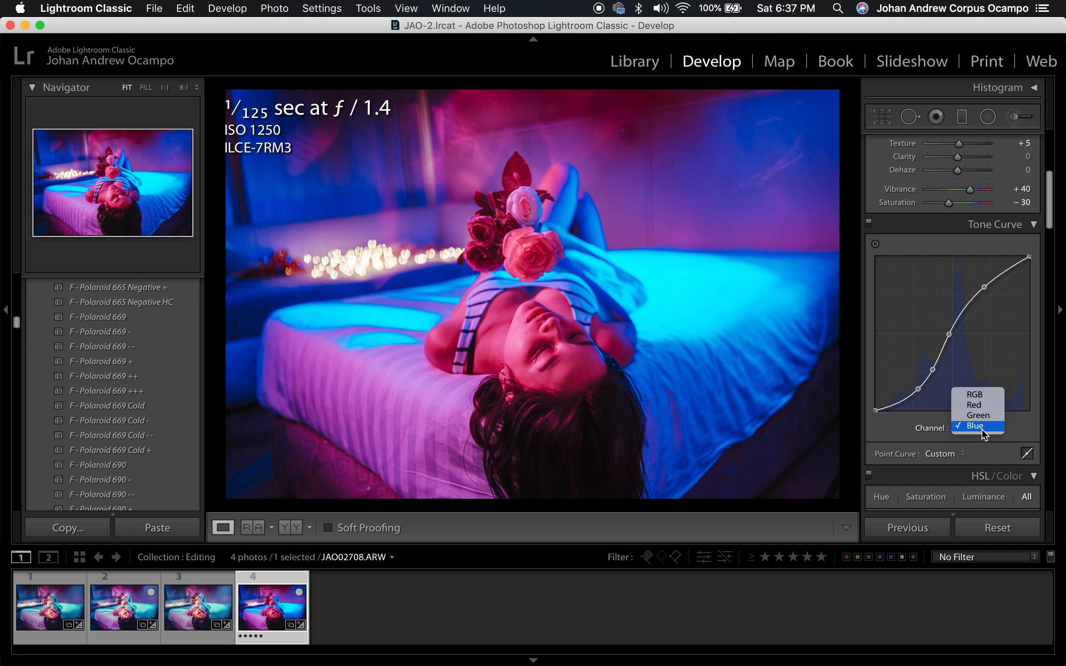
click(991, 395)
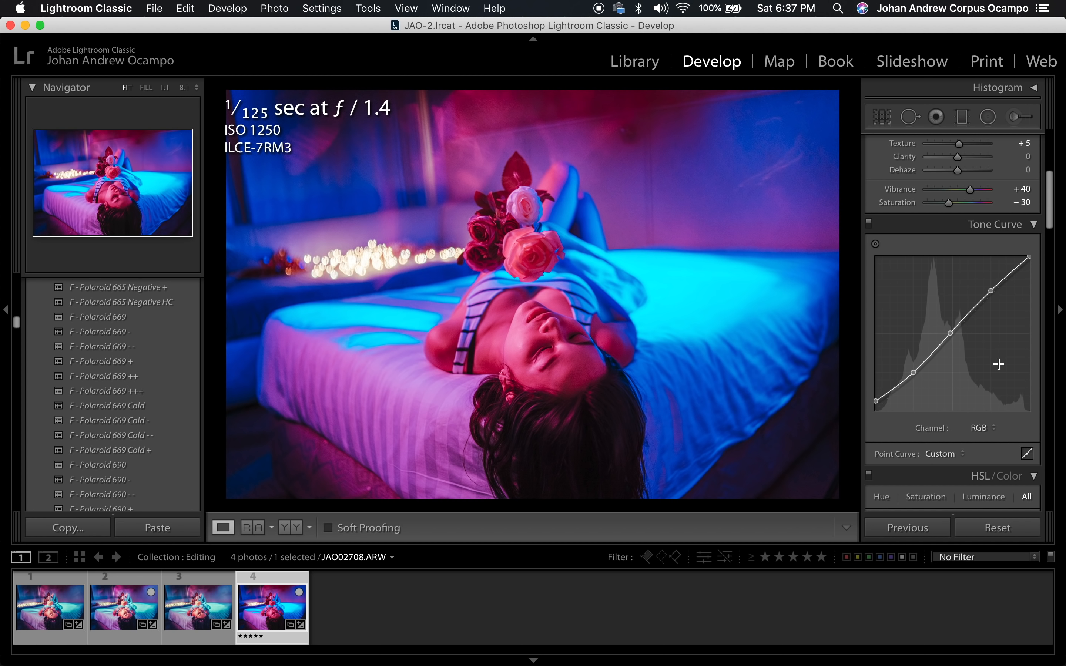
key(backslash)
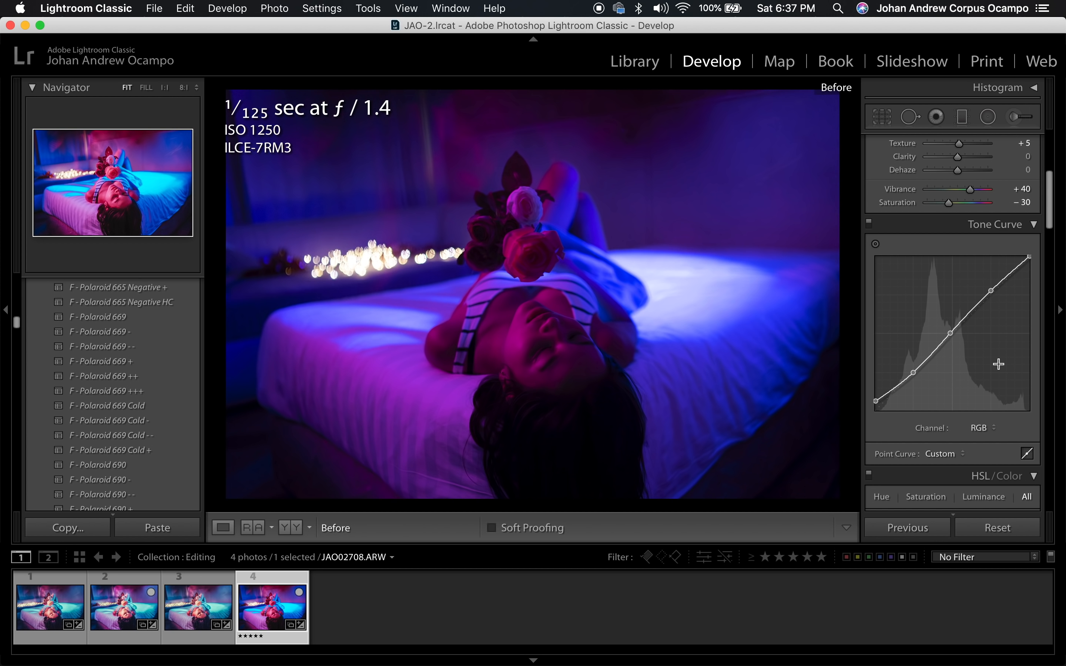
key(backslash)
key(backslash)
key(backslash)
key(backslash)
key(backslash)
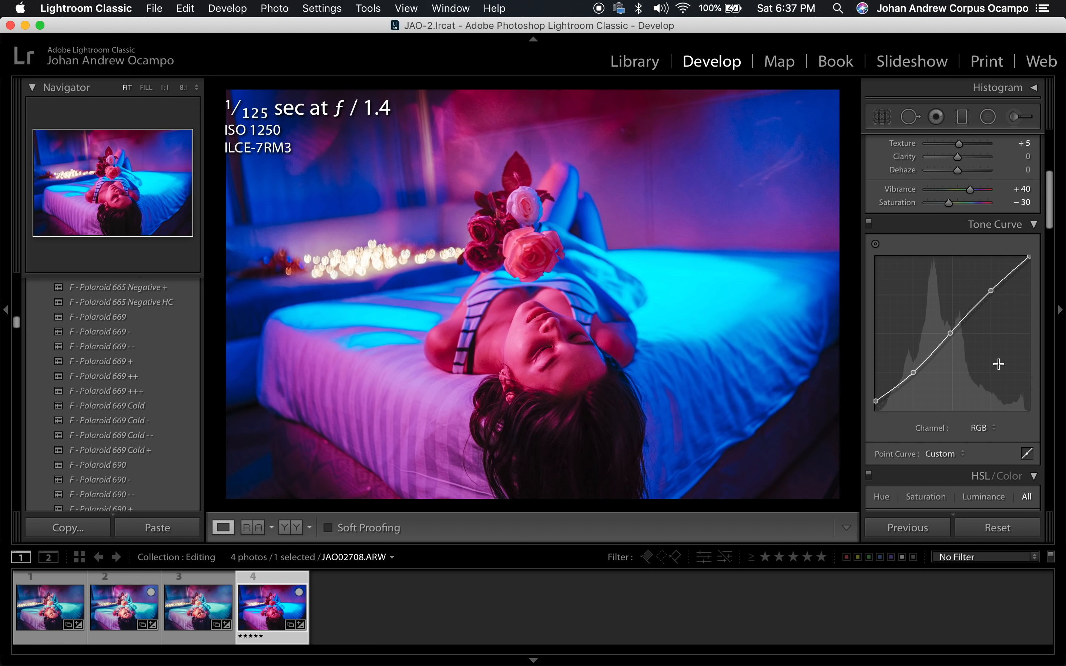
Step: Shift the Red hue to +35 in the HSL adjustments
scroll(998, 364, down, 10)
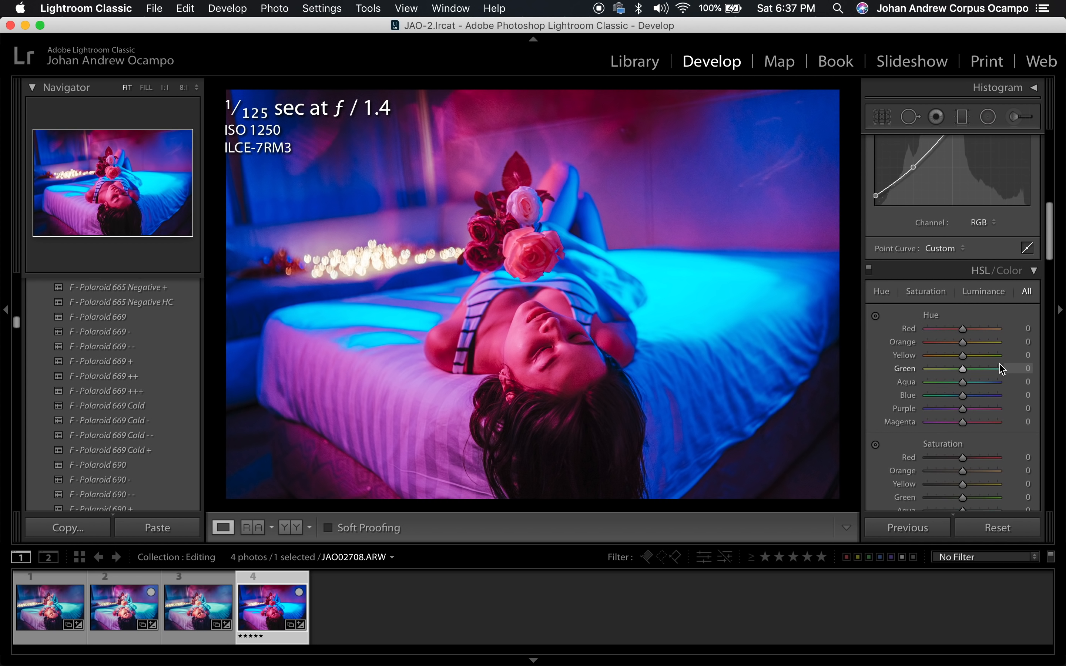
scroll(1001, 368, down, 2)
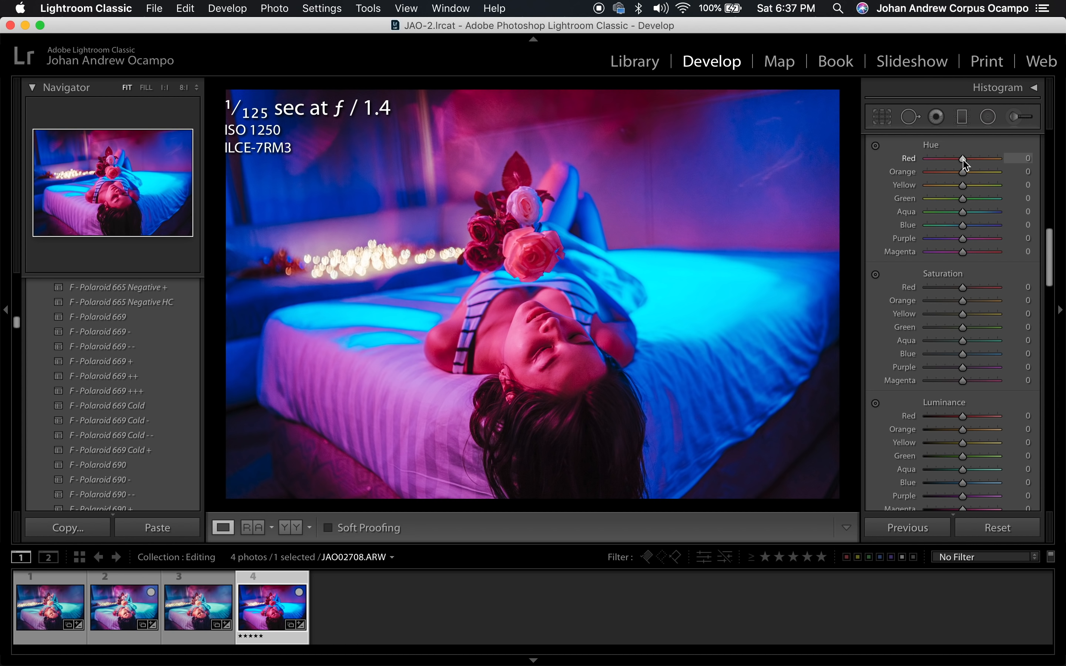
drag(963, 163, 905, 174)
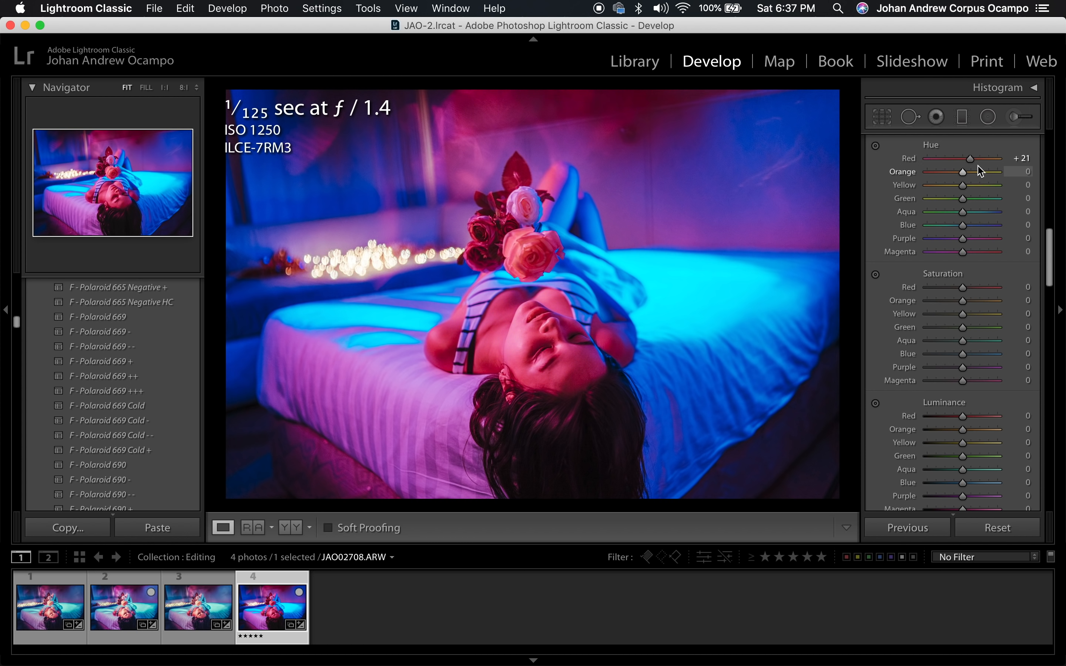
key(super+z)
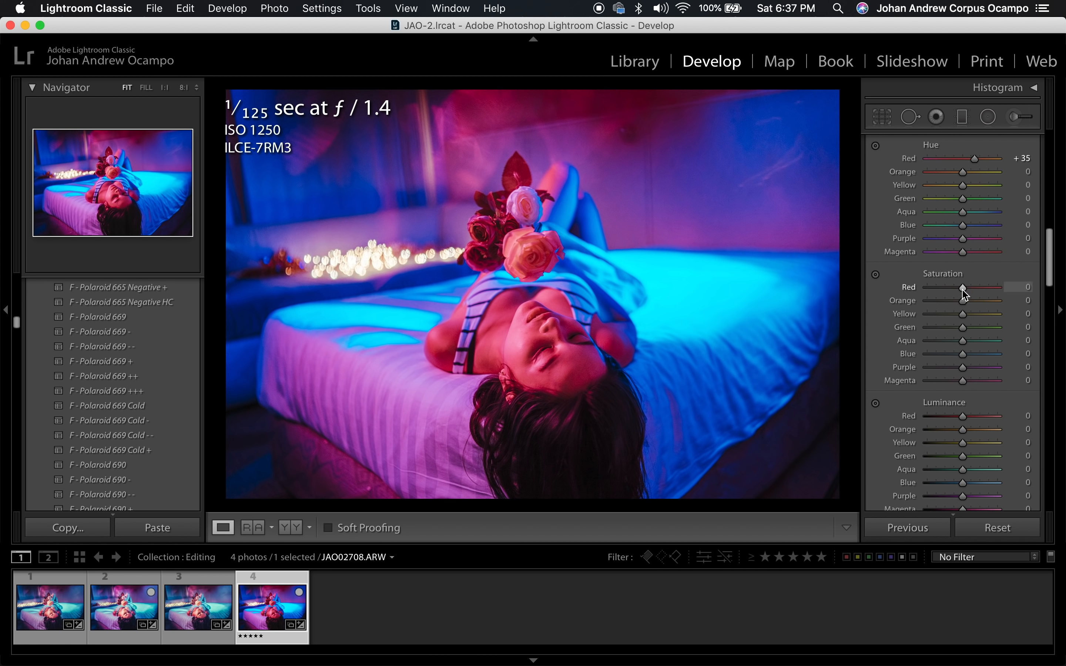
Step: Reduce the HSL saturation of Red to -11, Orange to -29 and Aqua to -50
drag(963, 290, 958, 290)
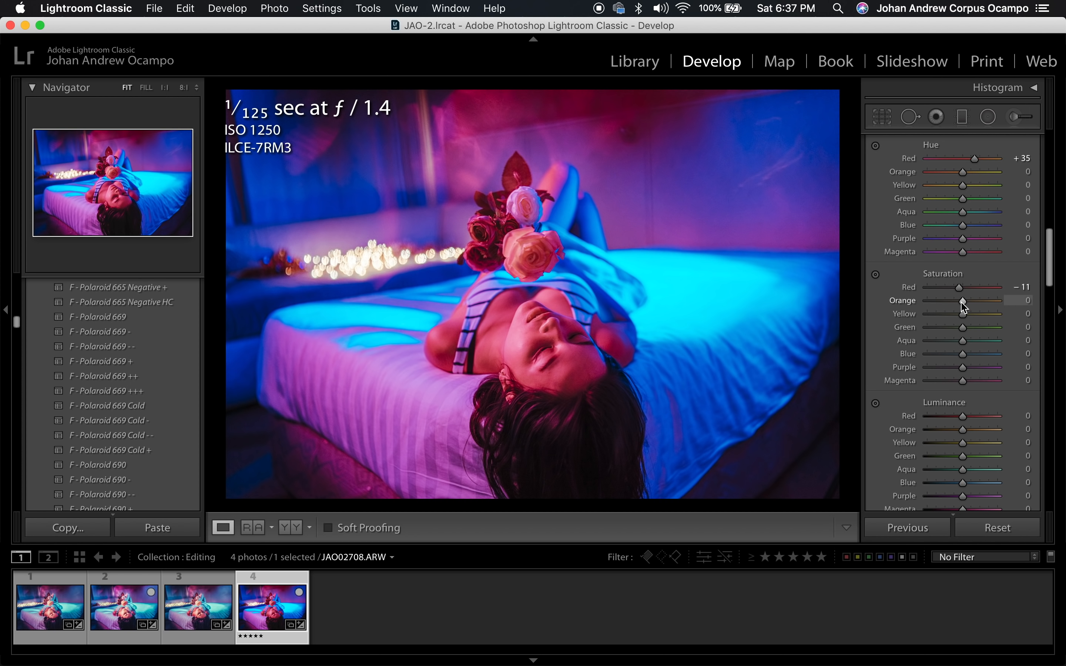
drag(961, 302, 950, 306)
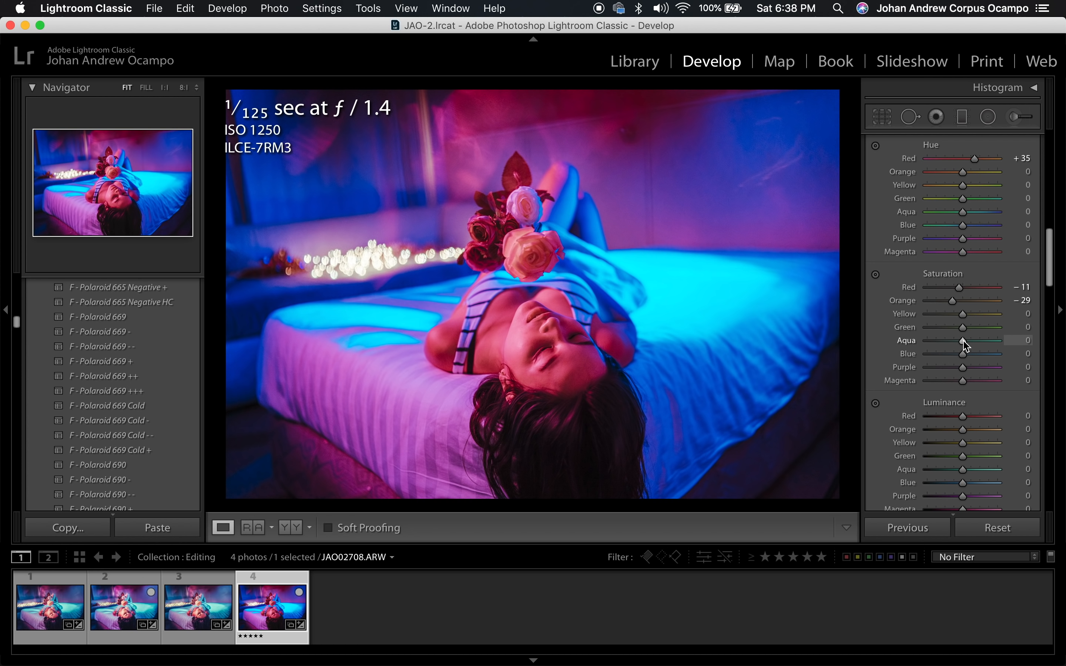
drag(964, 342, 943, 344)
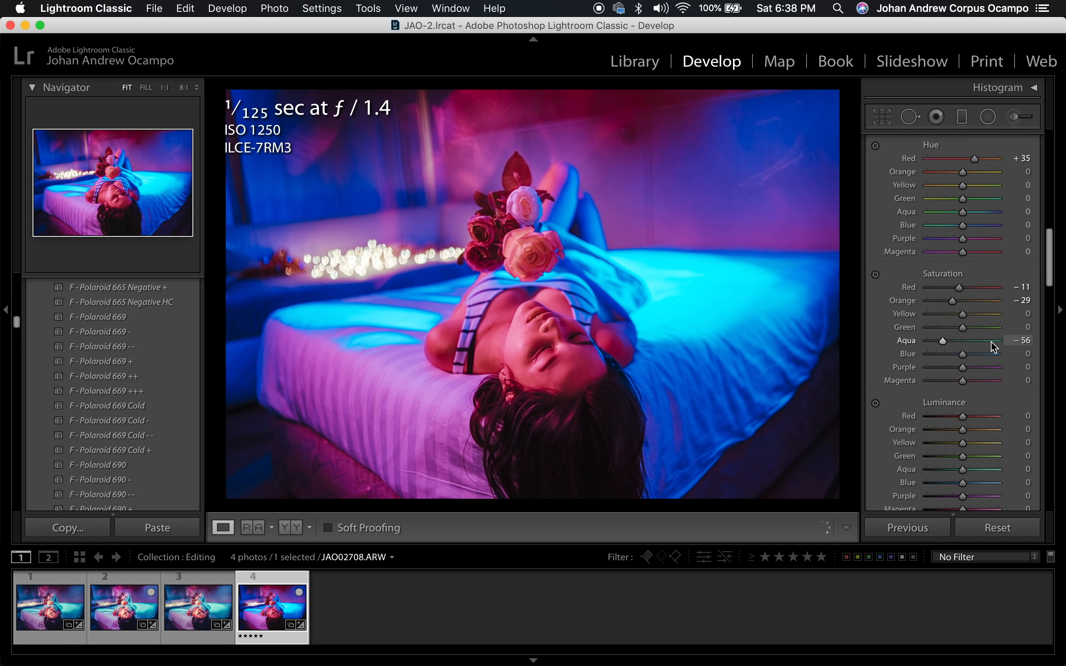
click(1025, 342)
text(-50)
key(Return)
Step: Set the HSL saturation of Blue to -50 and Purple to -30
click(1026, 354)
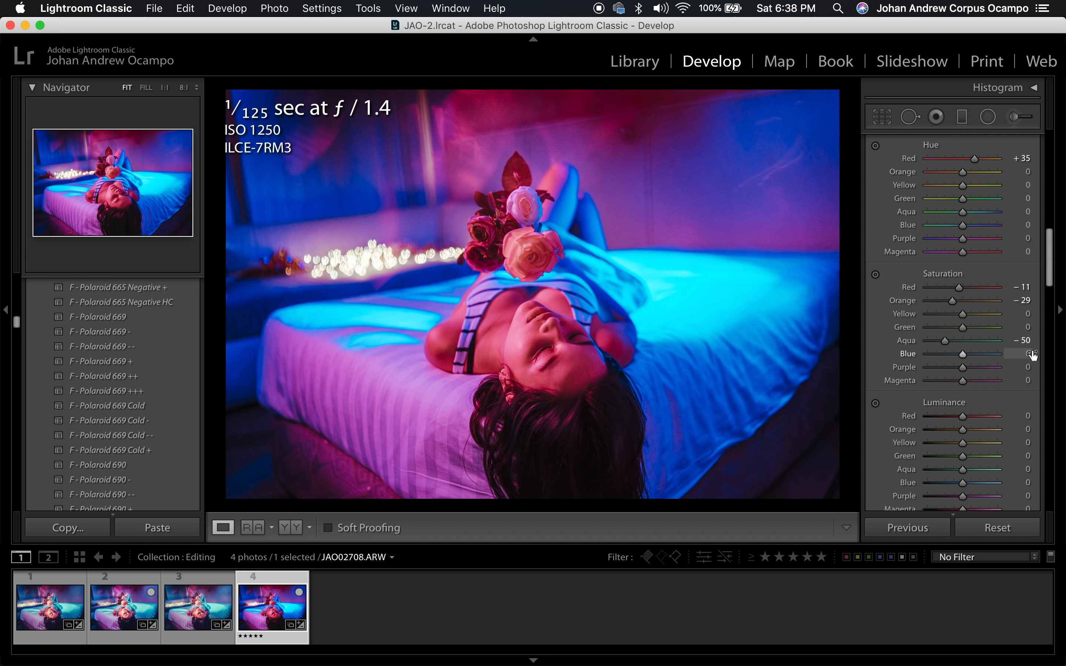
text(-50)
key(Return)
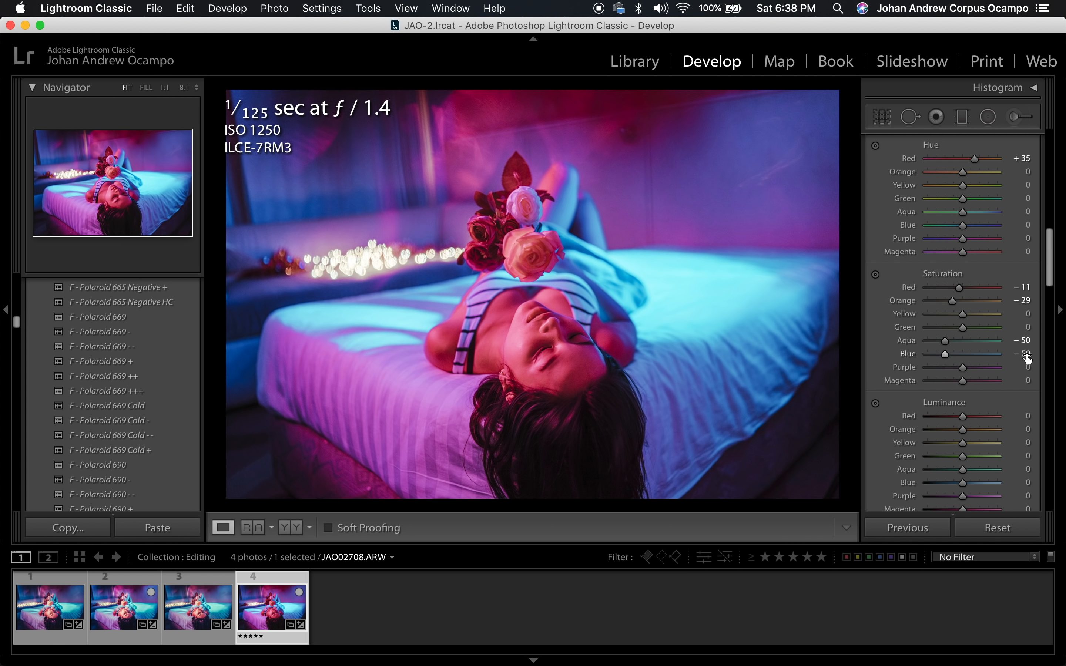
mouse_move(965, 371)
mouse_down()
mouse_move(978, 372)
mouse_move(966, 373)
mouse_up()
double_click(966, 372)
mouse_move(964, 372)
mouse_down()
mouse_move(945, 371)
mouse_move(997, 388)
mouse_move(885, 397)
mouse_move(1014, 414)
mouse_move(941, 369)
mouse_move(950, 370)
mouse_up()
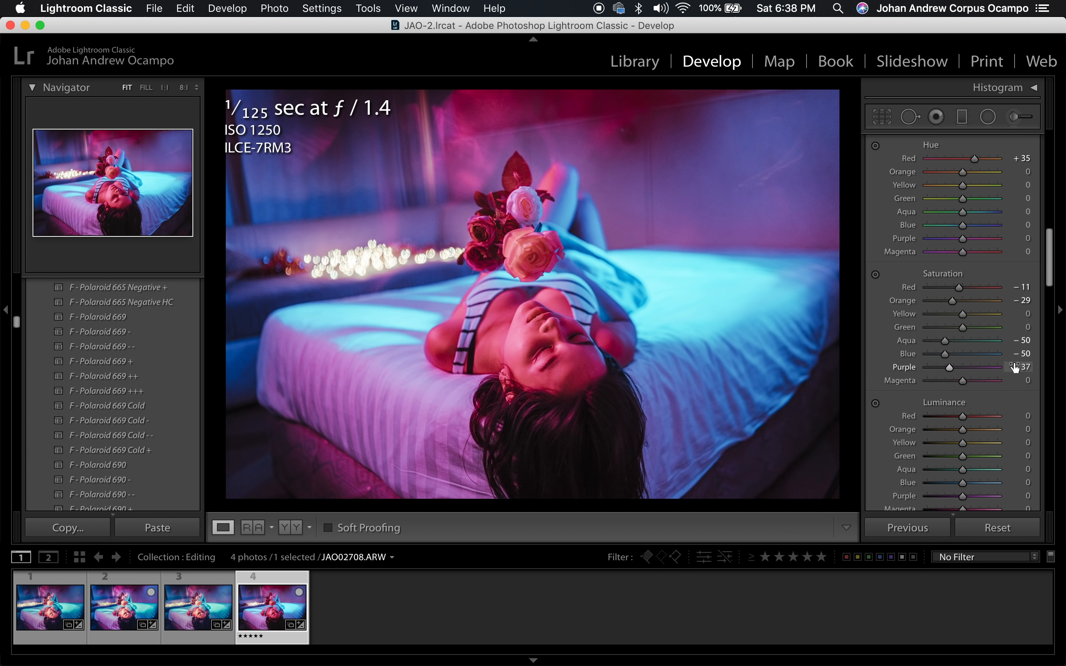
click(1015, 367)
text(-30)
key(Return)
Step: Raise the Red luminance to +28 in the HSL adjustments
scroll(965, 387, down, 5)
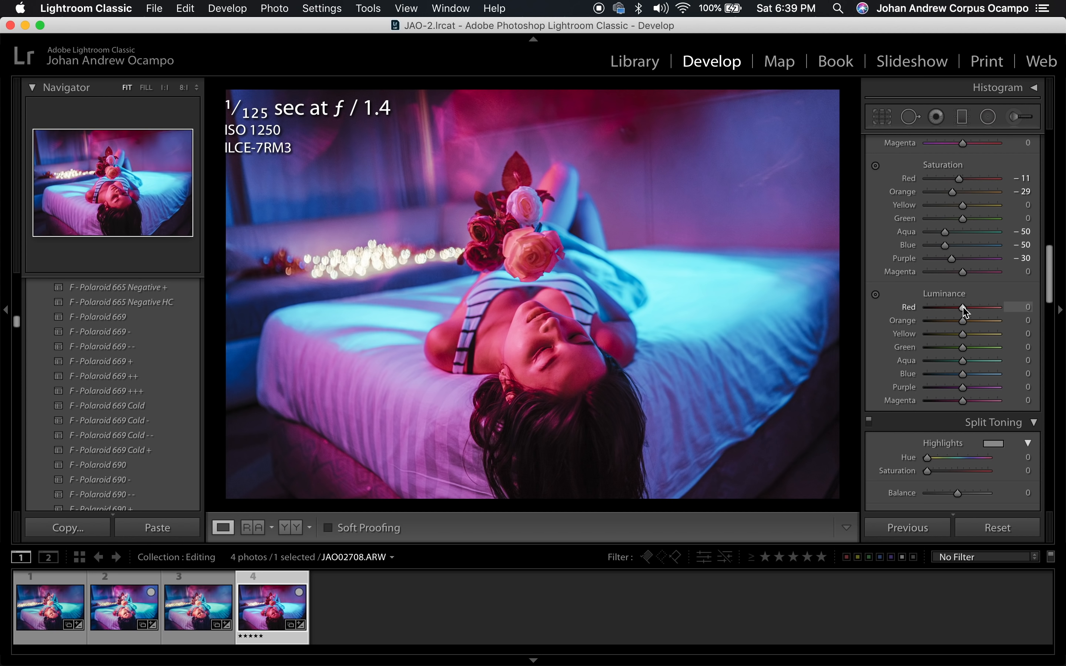
drag(964, 308, 971, 310)
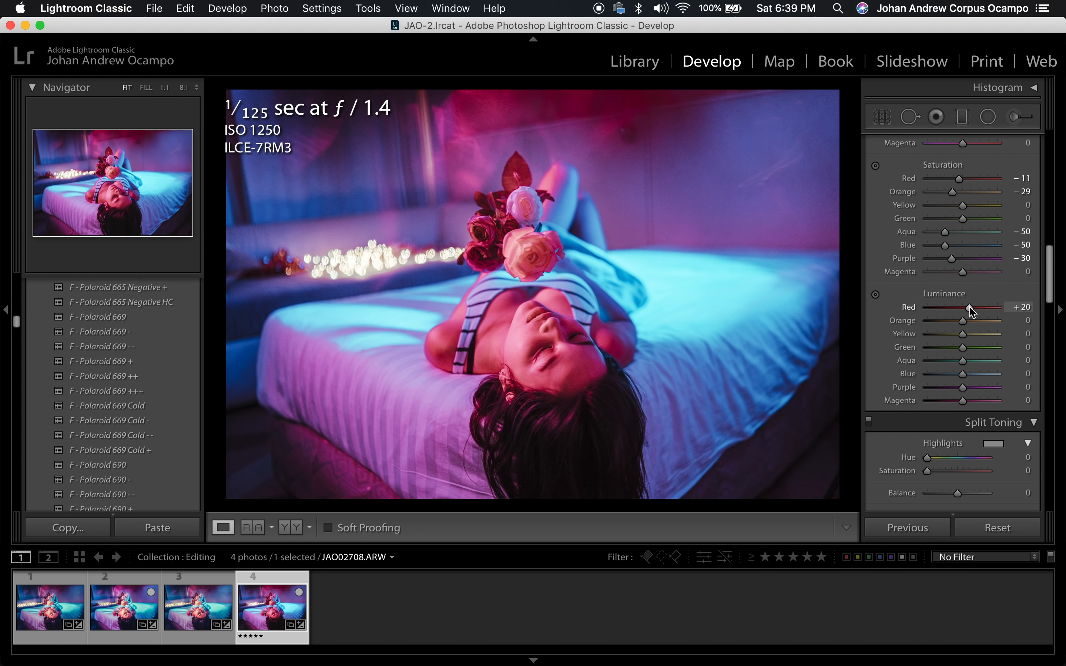
drag(970, 307, 969, 307)
drag(969, 307, 979, 308)
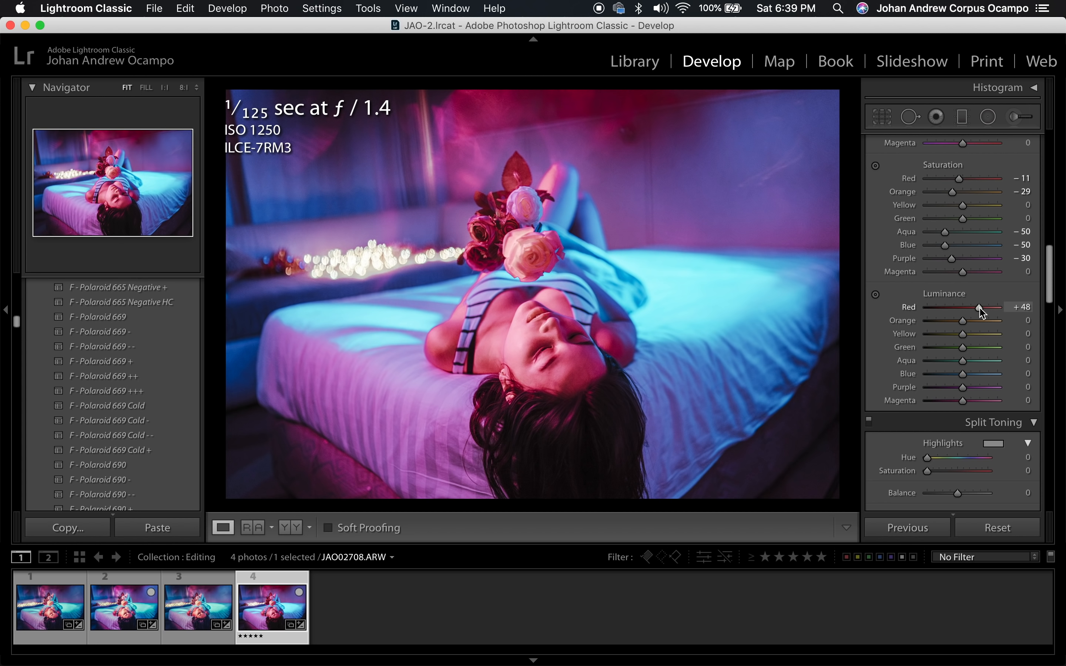
drag(979, 308, 974, 307)
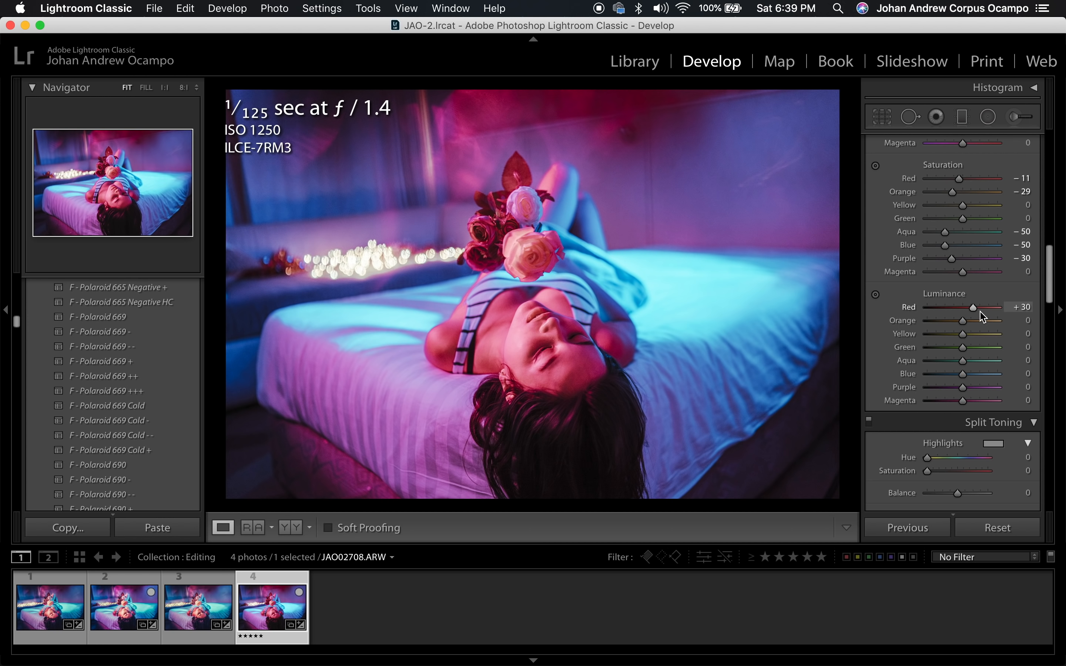
drag(975, 311, 974, 315)
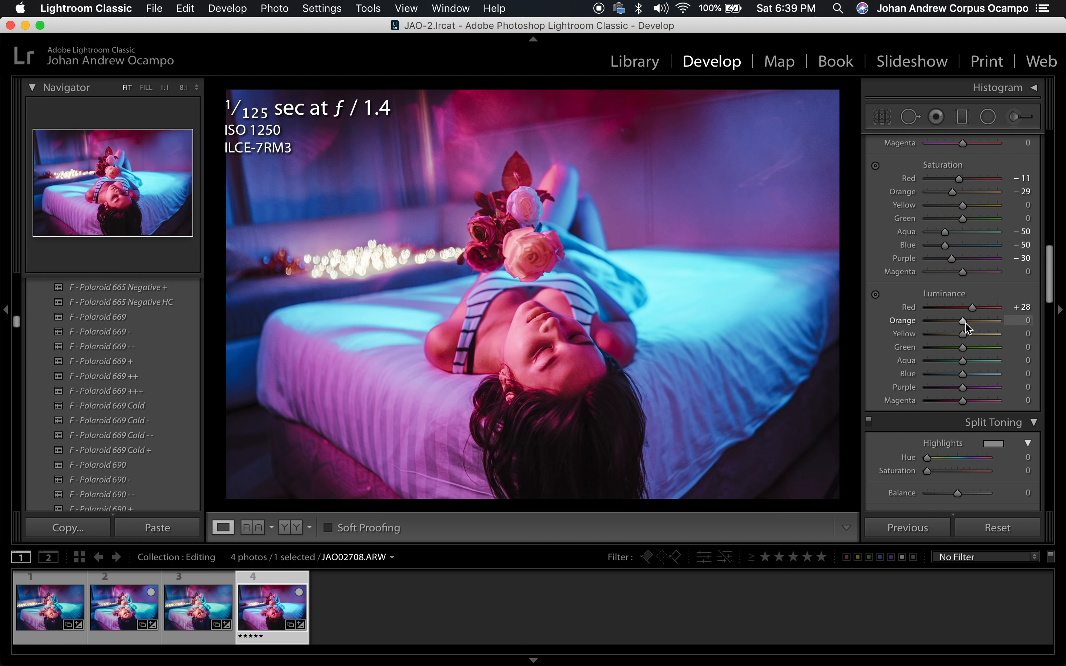
Step: Set the HSL luminance of Orange to +8, Aqua to -11 and Blue to +8
drag(965, 325, 966, 325)
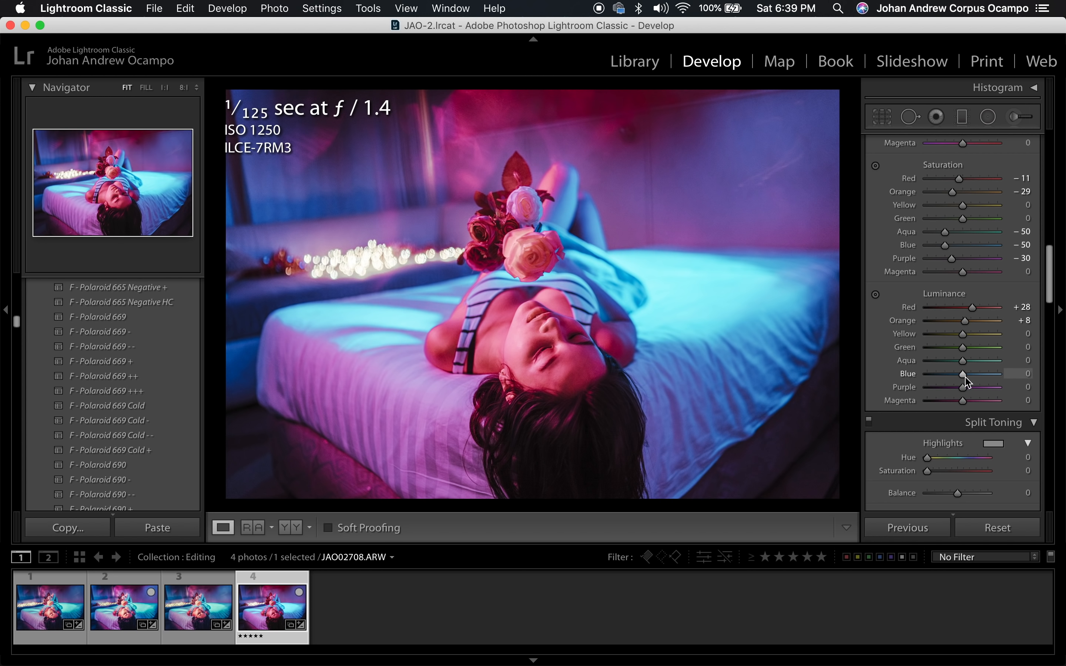
drag(964, 363, 961, 363)
mouse_move(963, 376)
mouse_down()
mouse_move(946, 375)
mouse_move(967, 376)
mouse_up()
drag(967, 376, 968, 375)
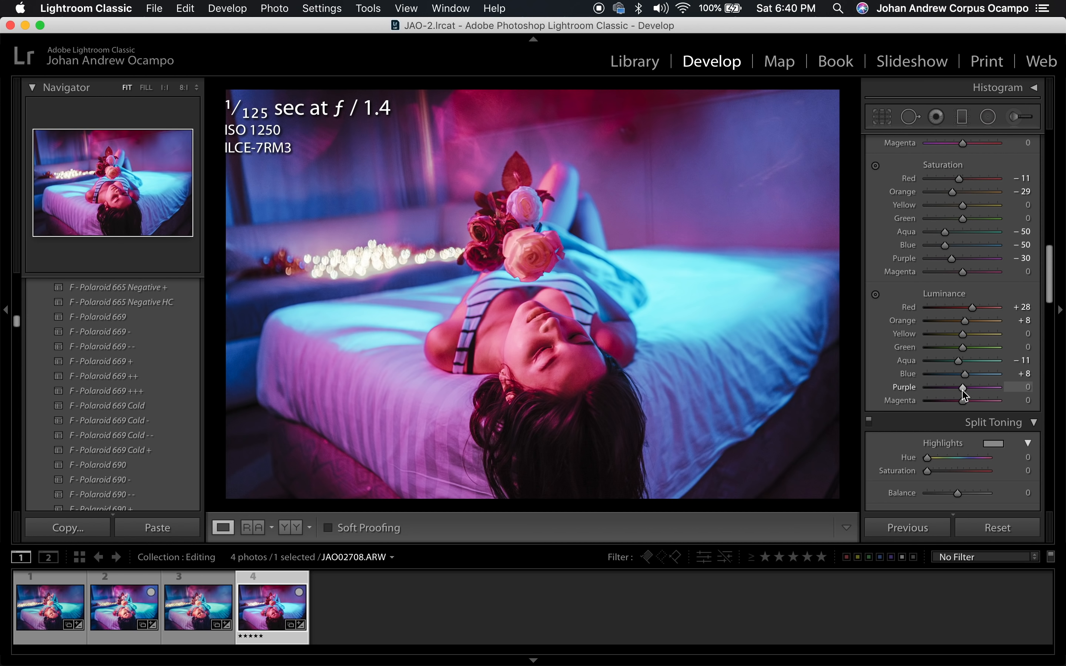
Step: Raise the HSL luminance of Purple to +22 and Magenta to +33
drag(963, 392, 970, 391)
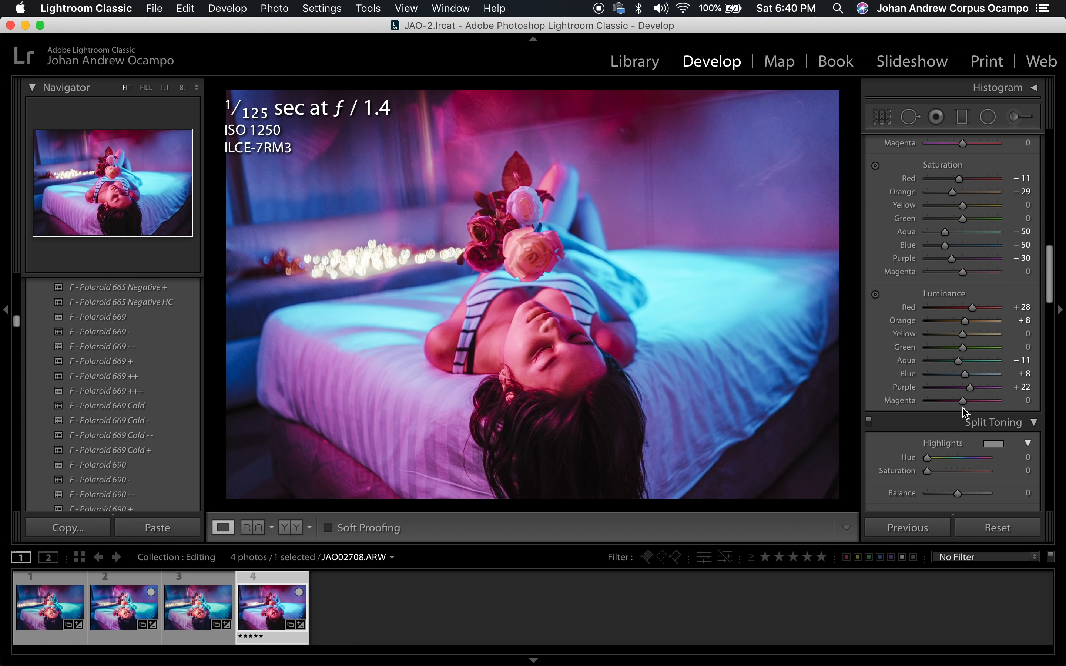
drag(964, 401, 974, 402)
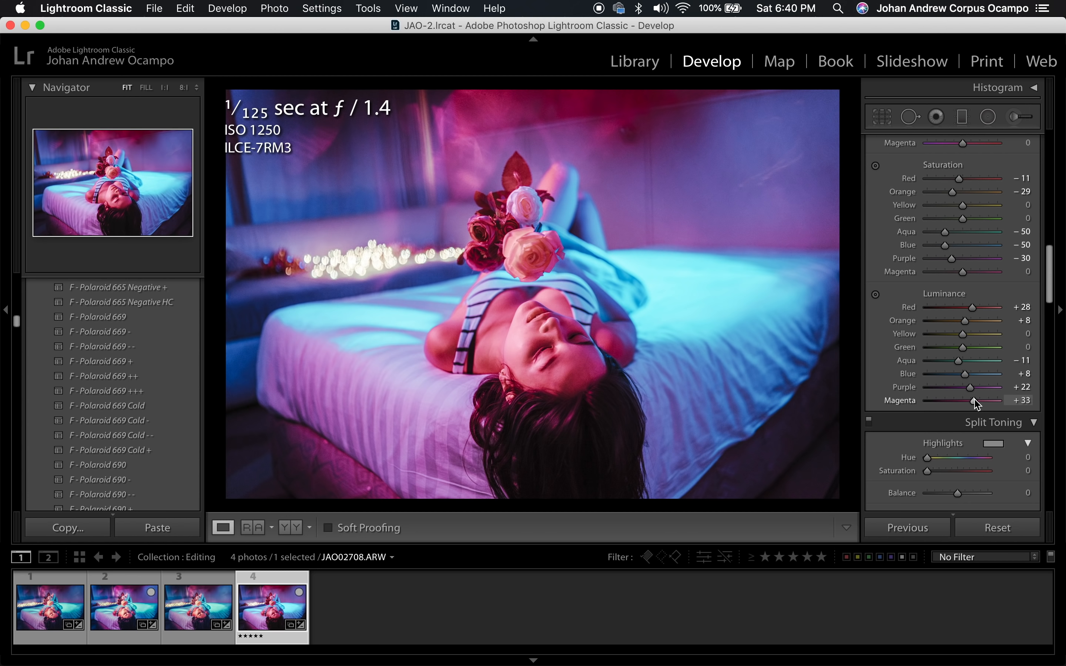
scroll(977, 404, down, 8)
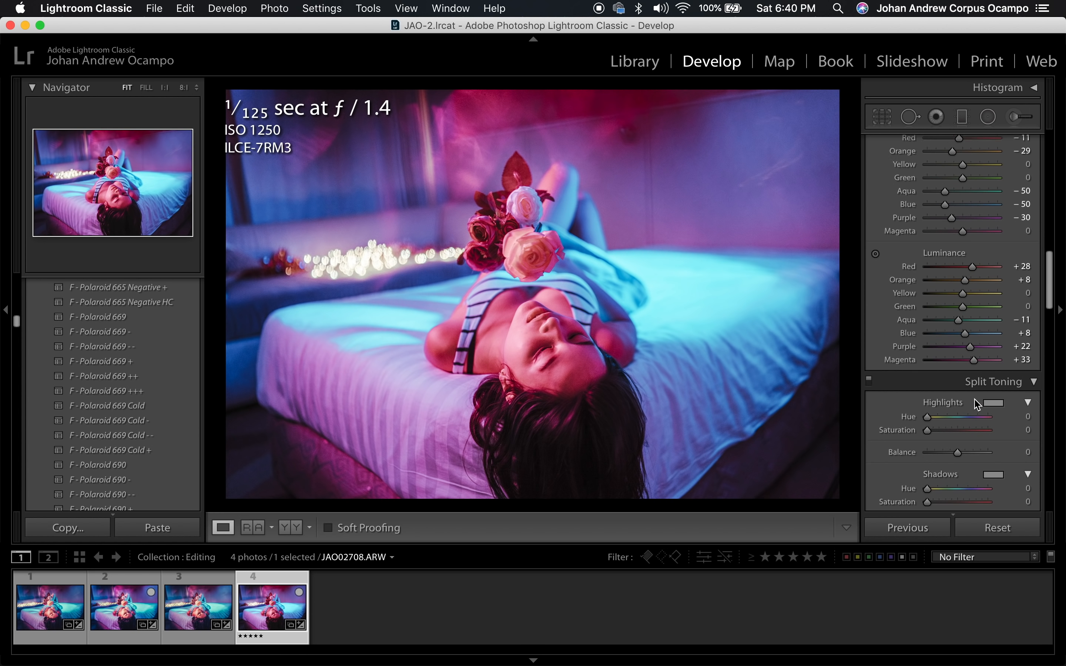
Step: Give the Split Toning shadows a saturation of 6 and a hue of 234
scroll(977, 404, down, 1)
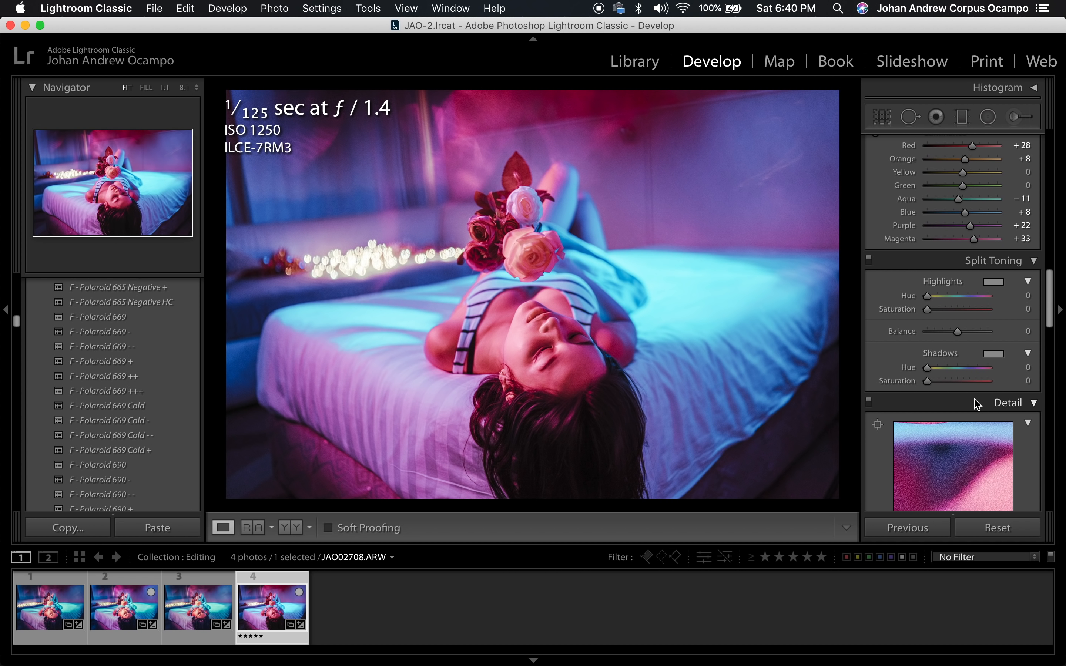
scroll(977, 405, down, 1)
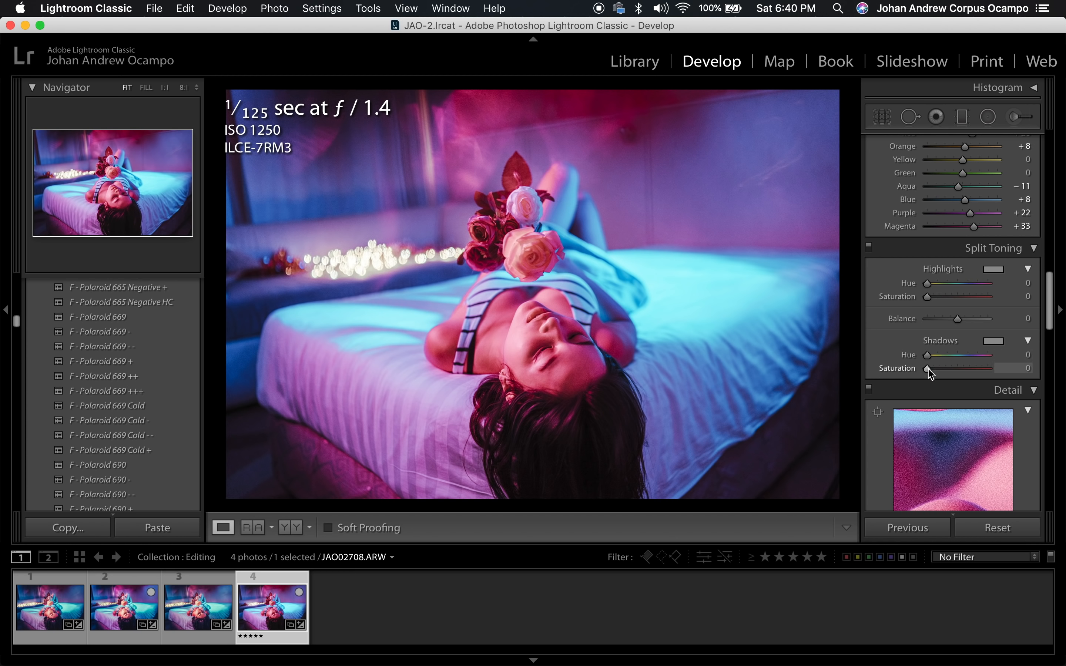
drag(928, 370, 968, 356)
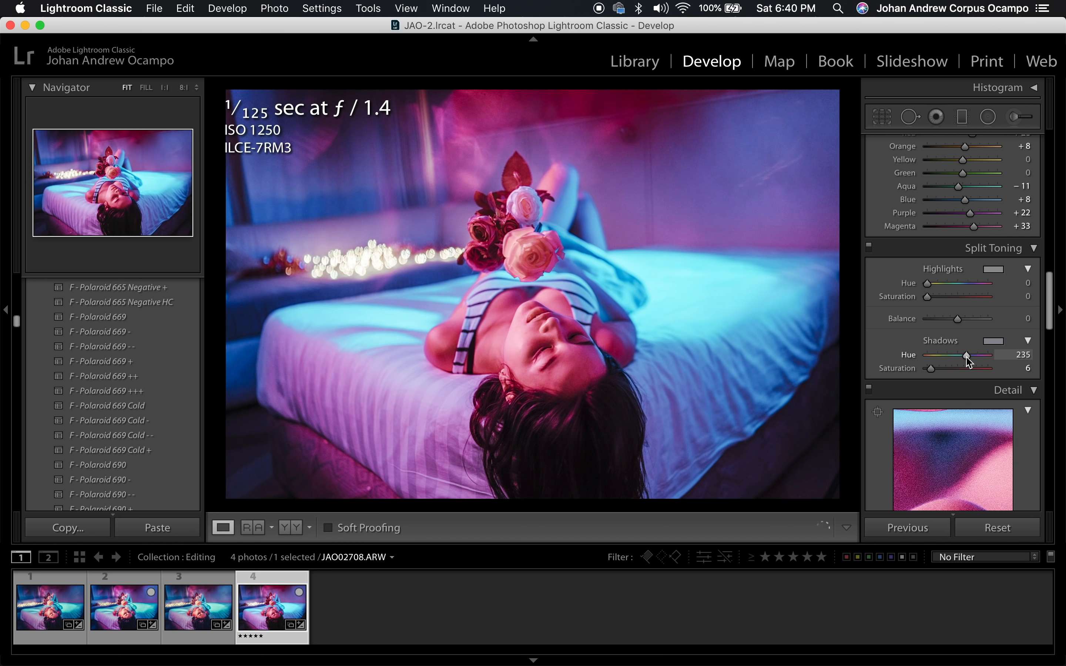
click(1026, 356)
text(24)
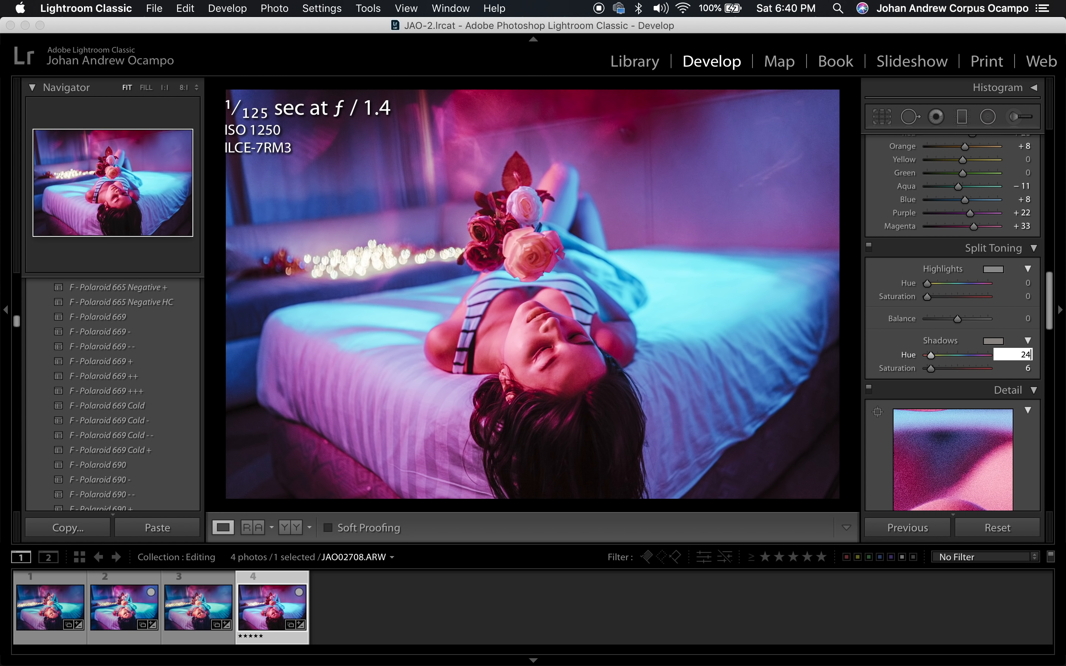
key(BackSpace)
text(34)
key(Return)
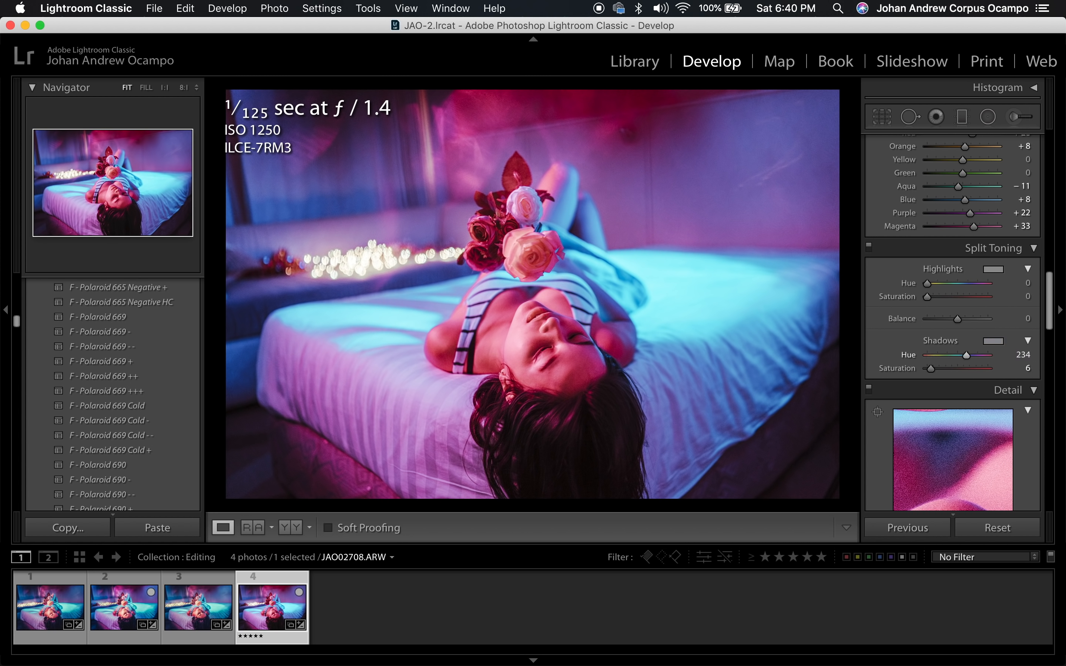
Step: Raise the Split Toning shadows saturation to 26 and set the balance to +5
click(971, 368)
drag(972, 373, 950, 373)
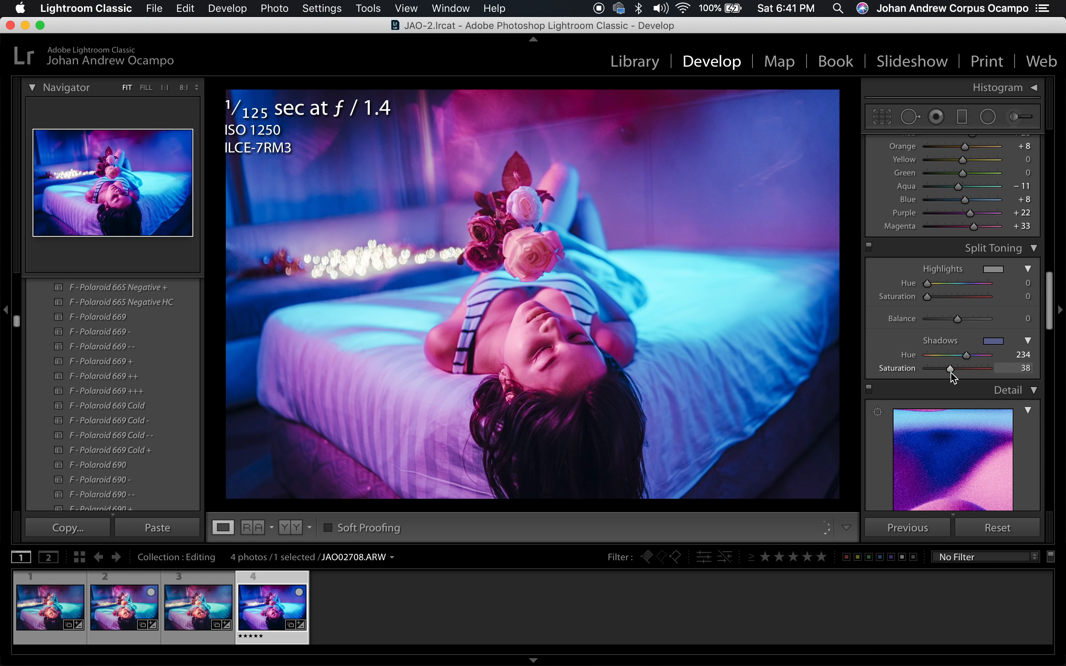
key(super+z)
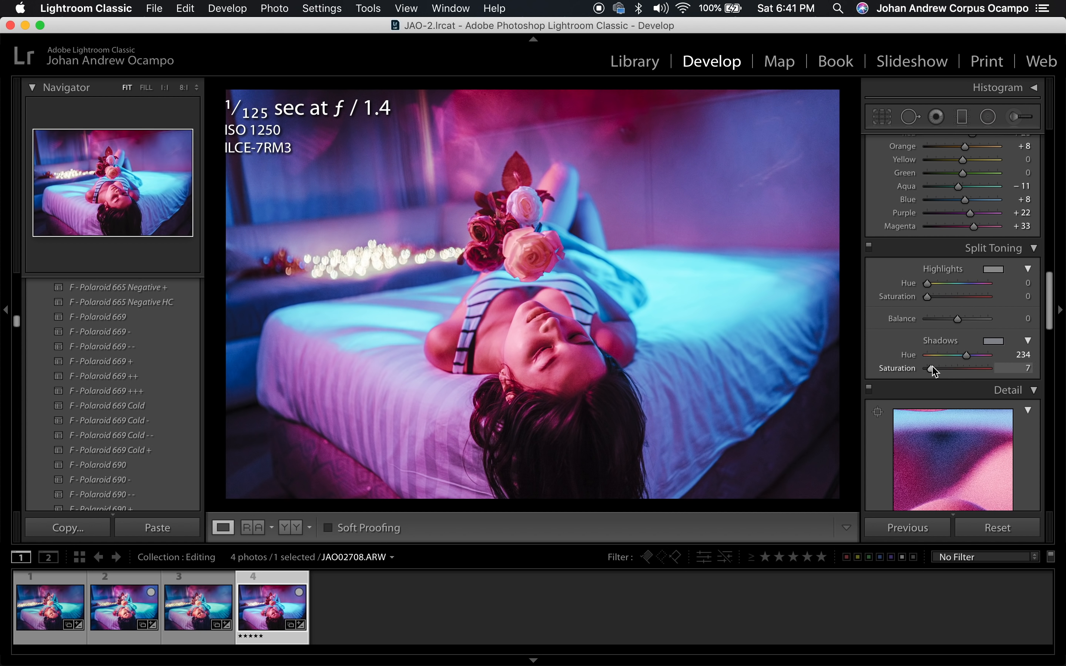
drag(931, 369, 944, 368)
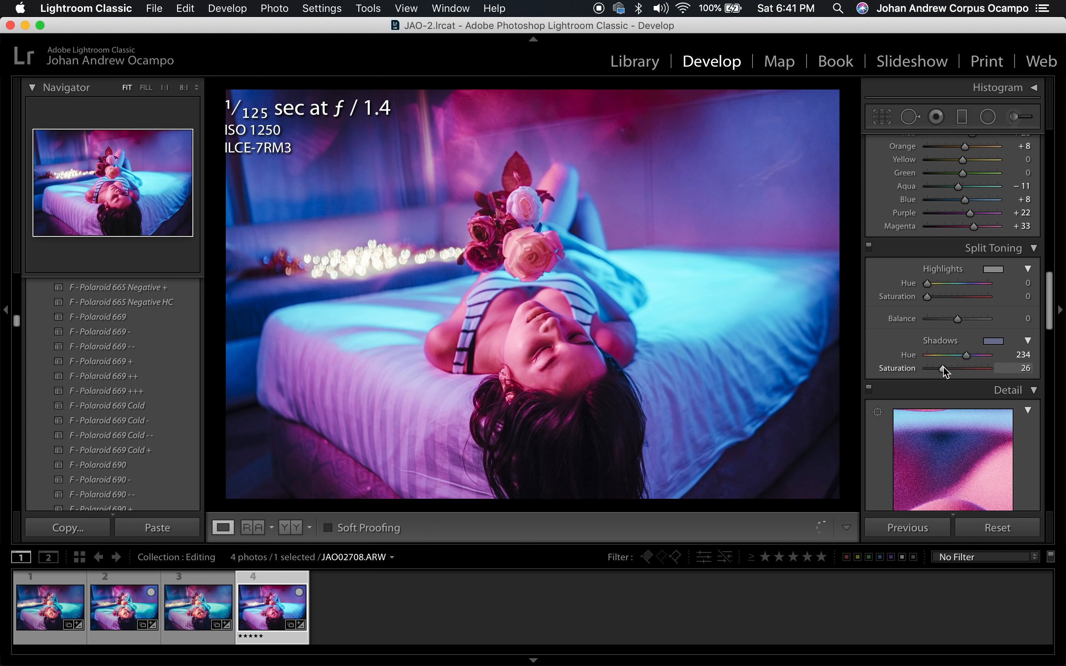
drag(960, 325, 962, 325)
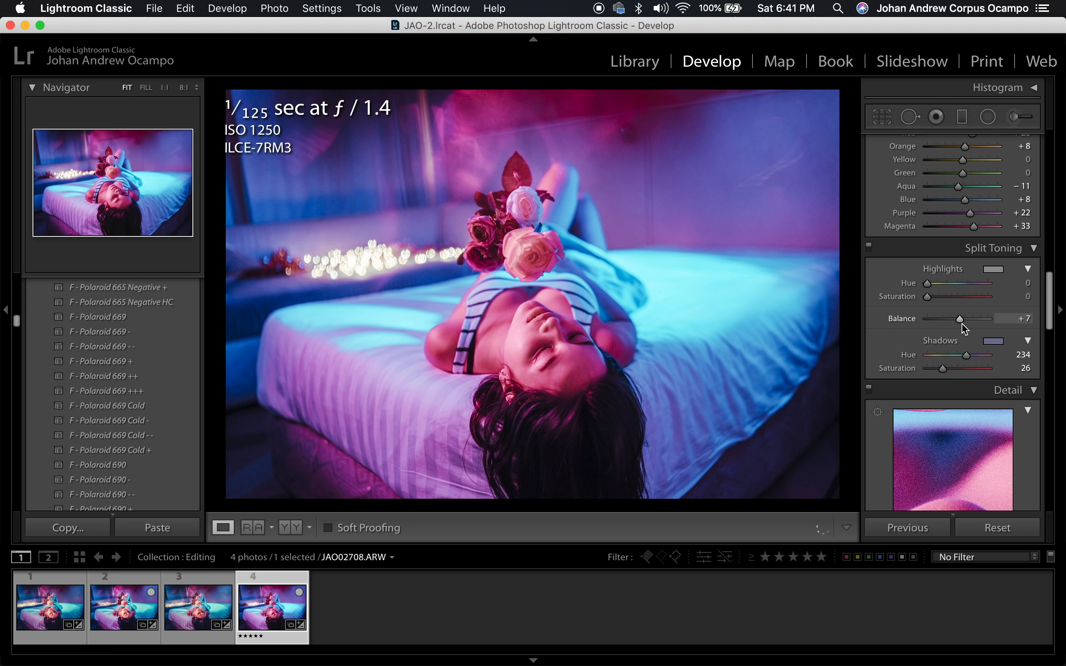
click(1019, 318)
text(5)
key(Return)
Step: Set the sharpening masking to 20 and amount to 30, and the luminance noise reduction to 15
scroll(958, 362, down, 3)
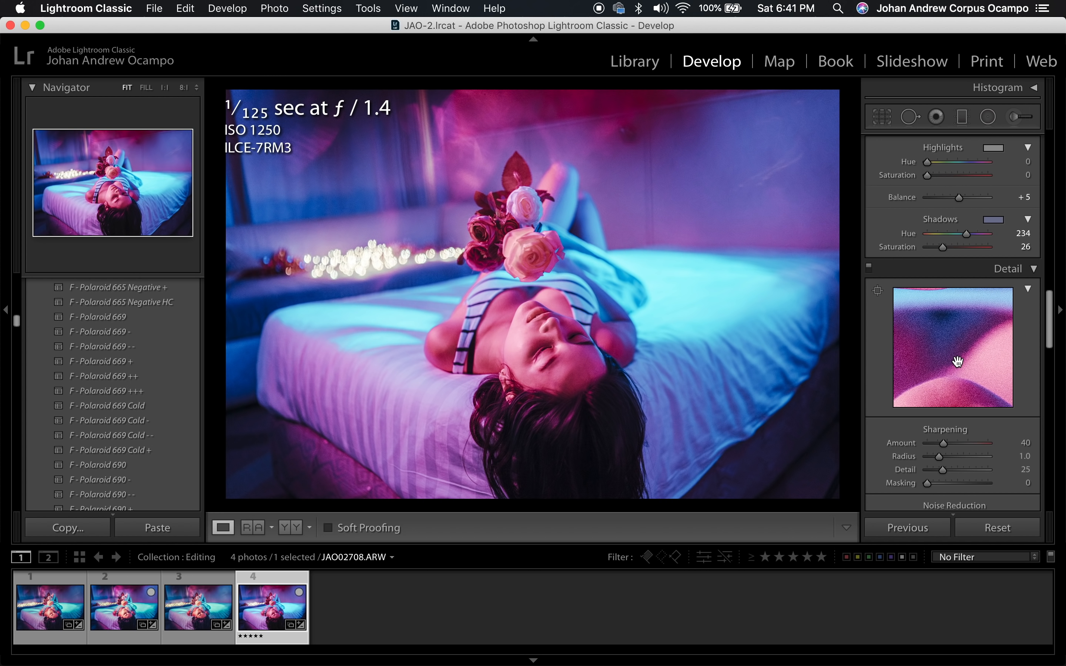
scroll(958, 362, down, 2)
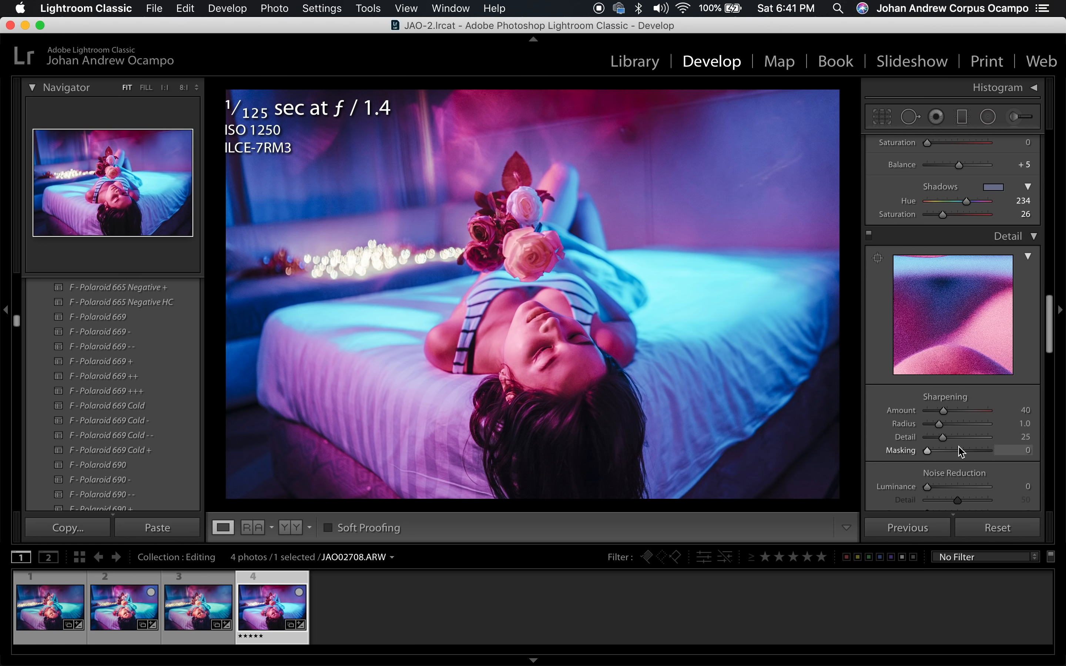
drag(961, 451, 979, 457)
drag(977, 453, 939, 453)
drag(943, 412, 939, 412)
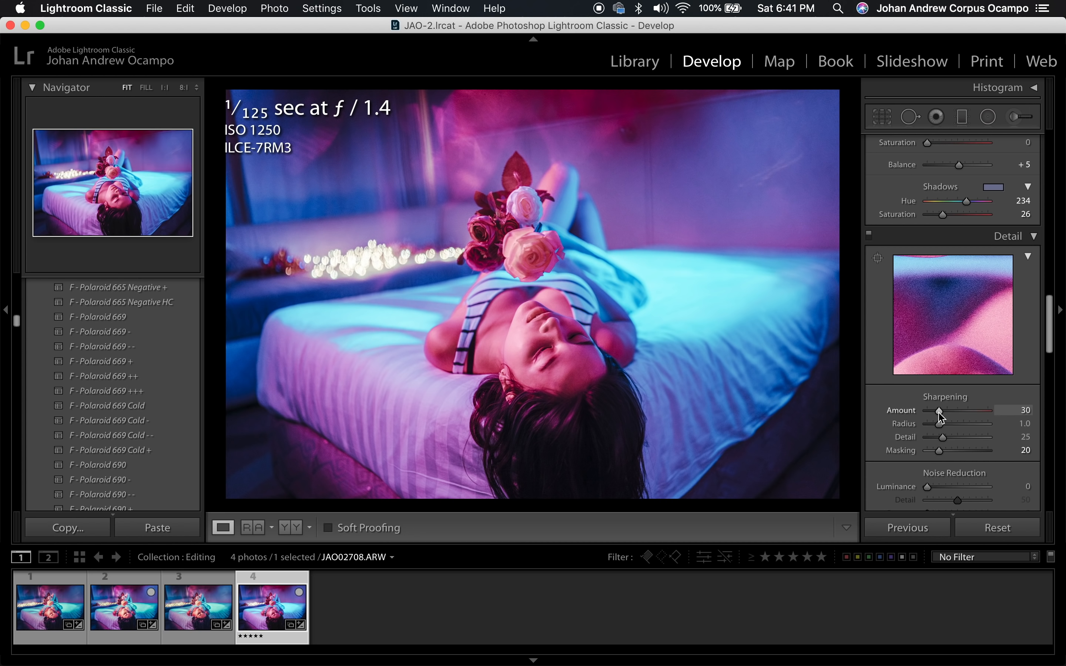
scroll(938, 412, down, 3)
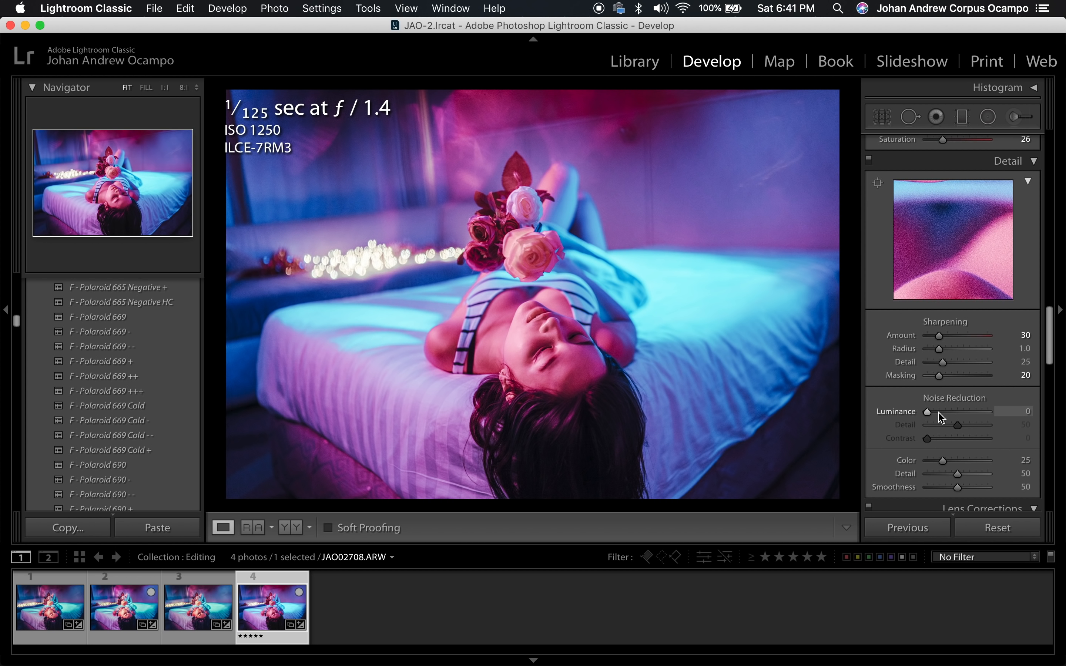
drag(929, 412, 937, 415)
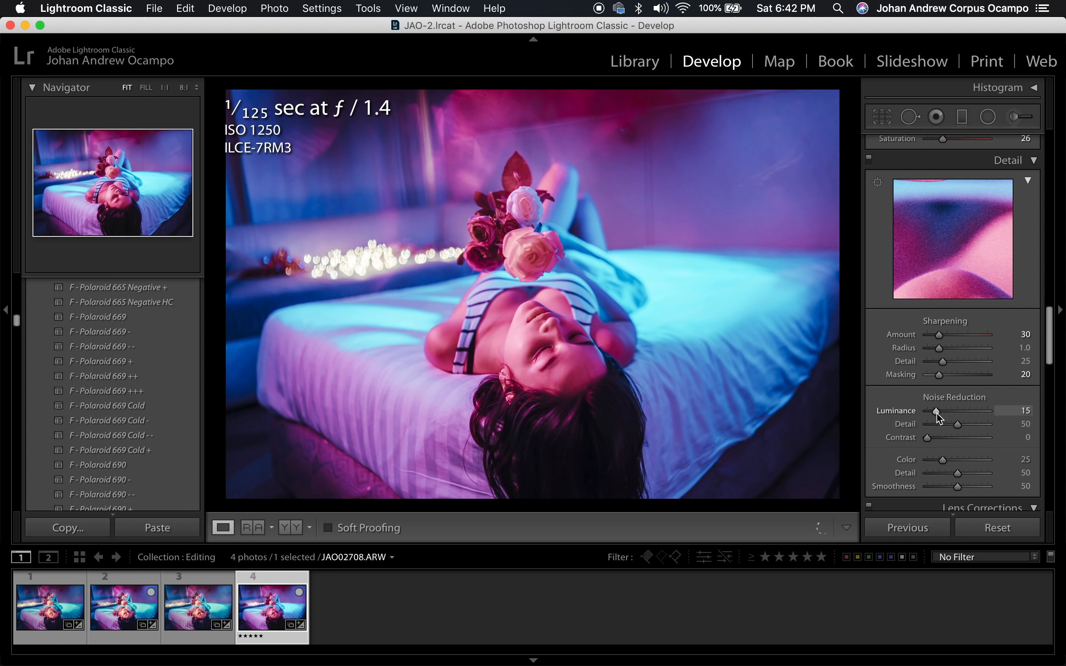
Step: Enable profile corrections and chromatic aberration removal in the lens corrections
scroll(938, 419, down, 5)
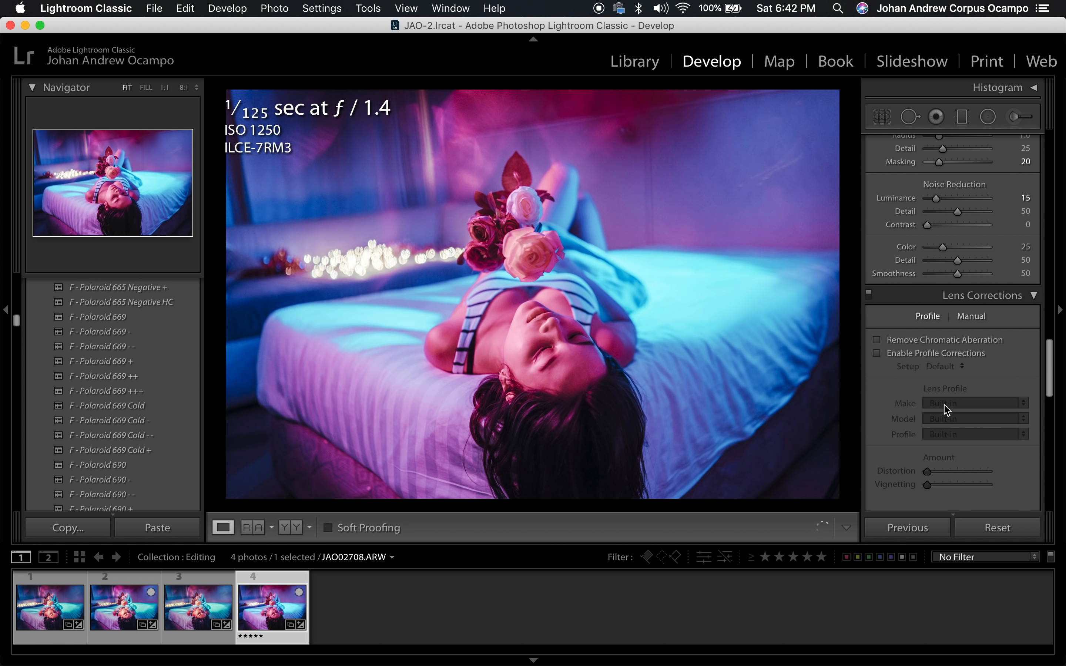
click(968, 355)
click(942, 340)
Step: Set the lens profile make to Samyang, using the Samyang 50mm AF model
click(982, 403)
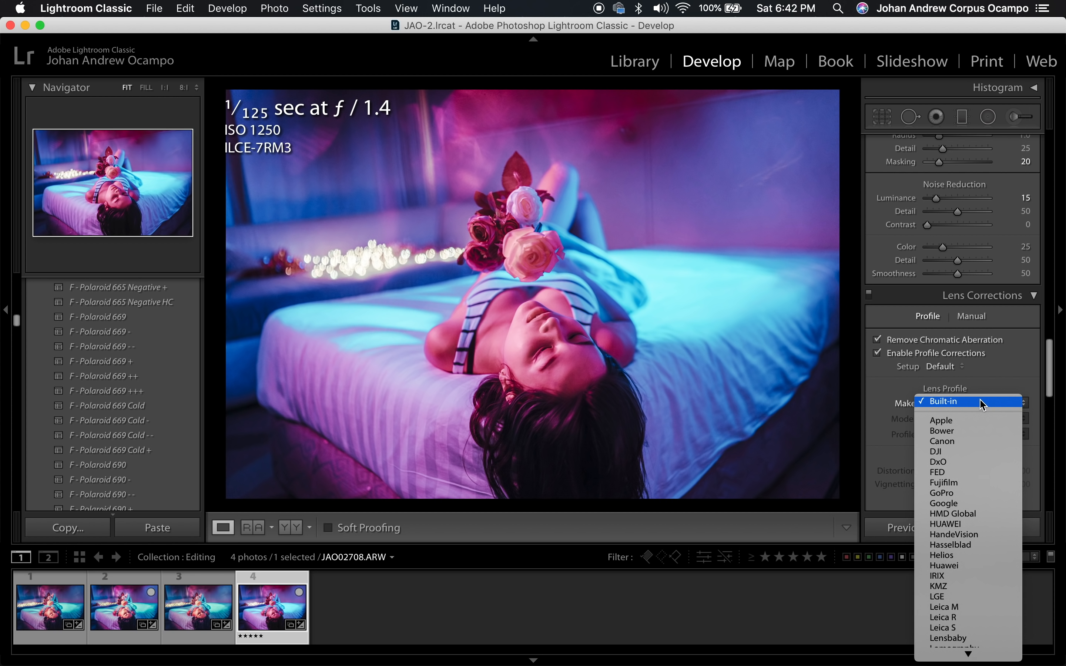
scroll(997, 504, down, 5)
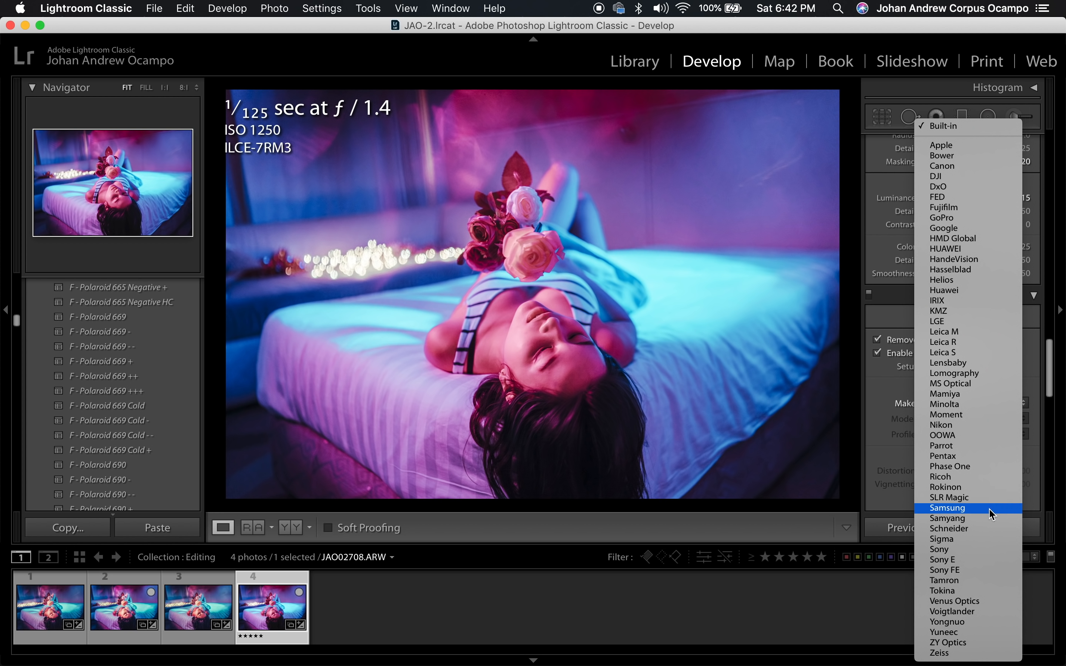
click(996, 518)
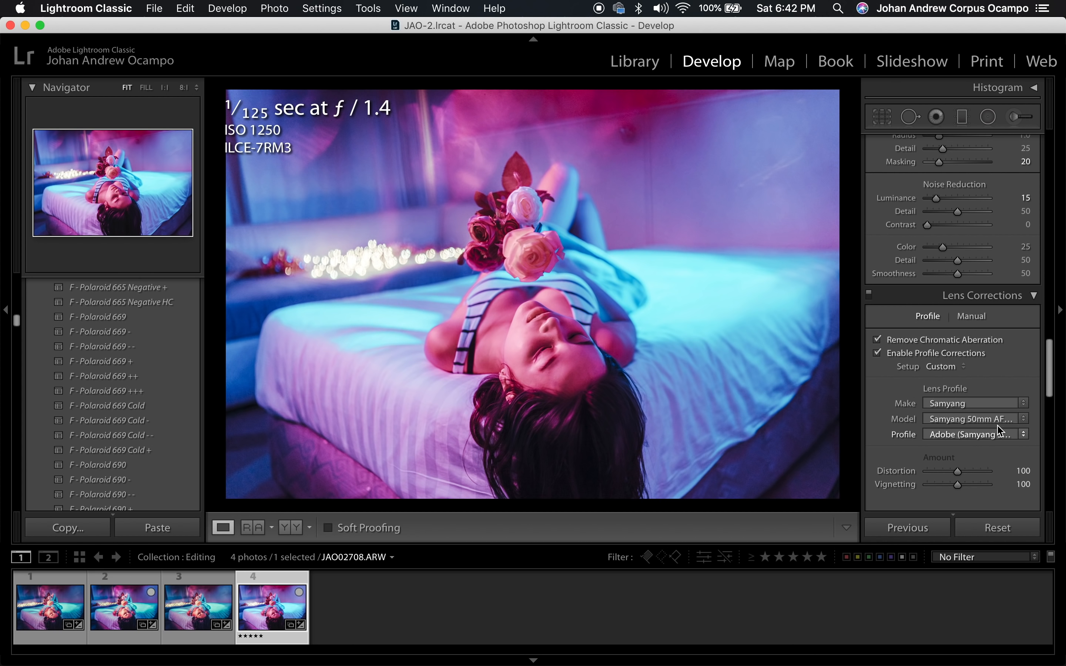
click(997, 418)
click(994, 407)
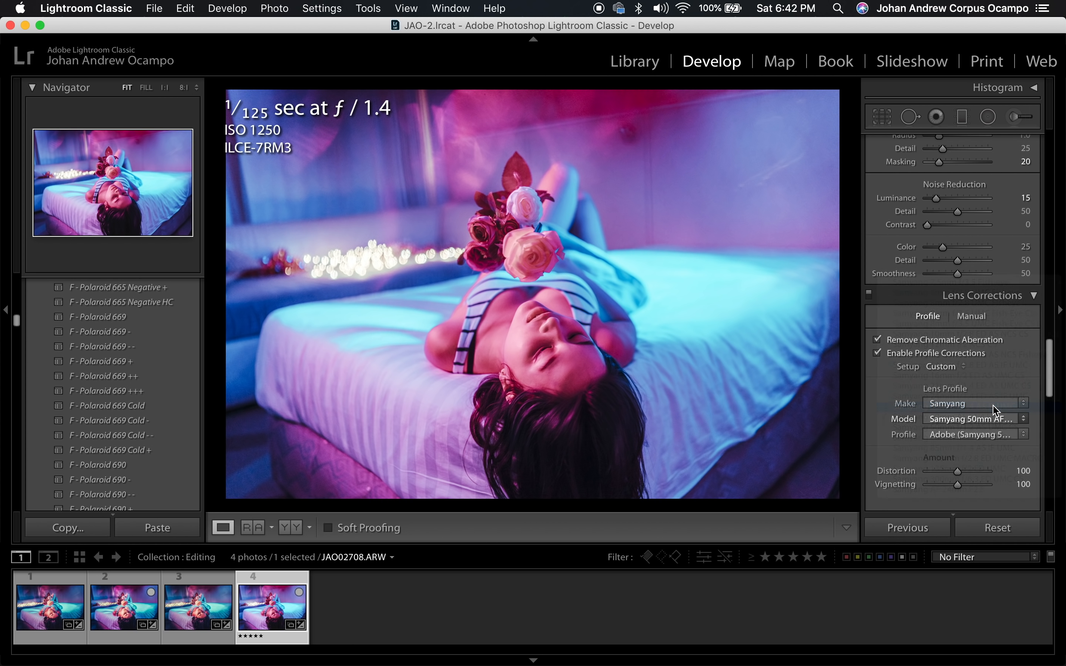